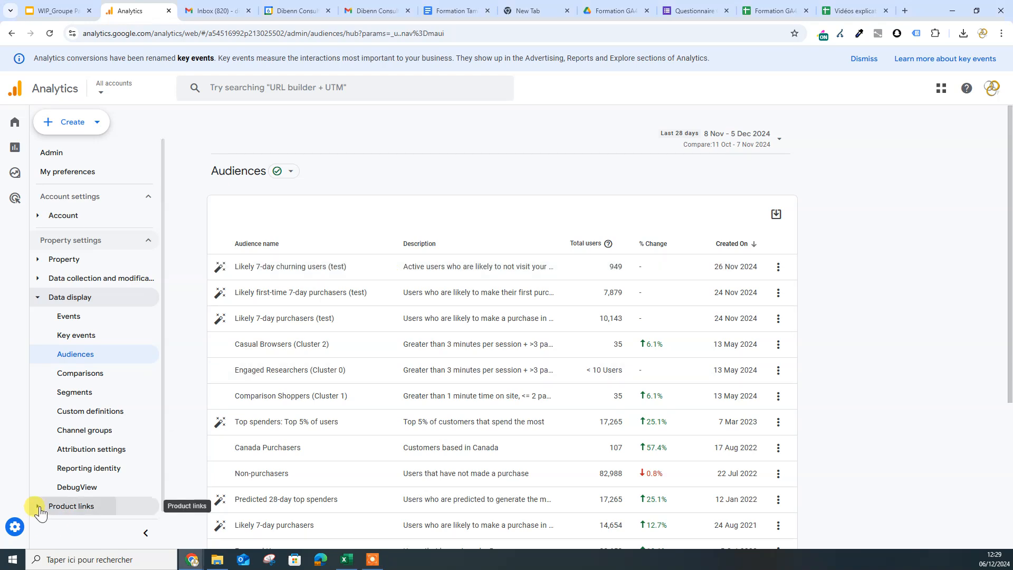
# Open the property's Display & Video 360 links to review the linked advertisers
pyautogui.click(71, 506)
pyautogui.scroll(-3, 91, 445)
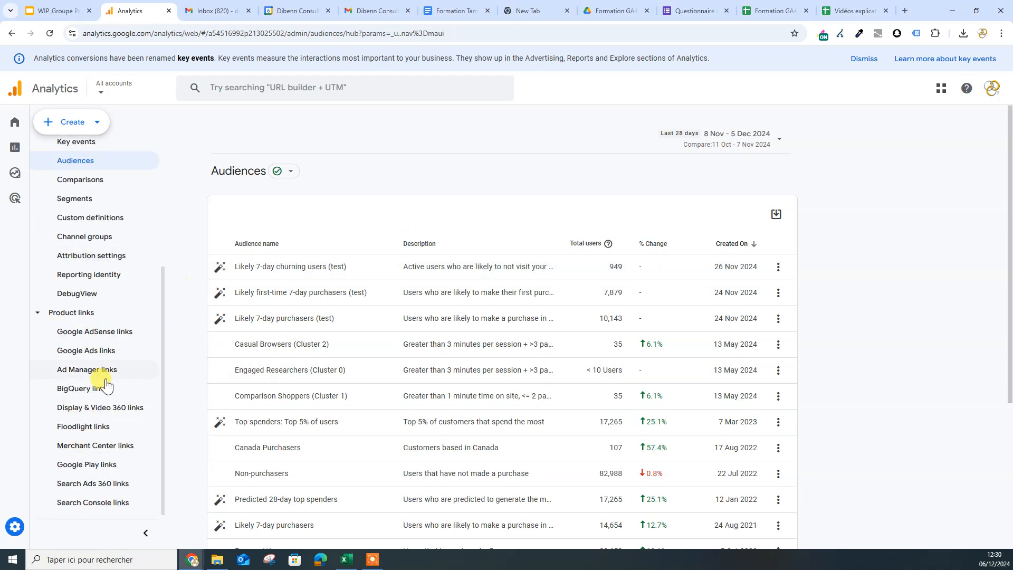
pyautogui.click(110, 412)
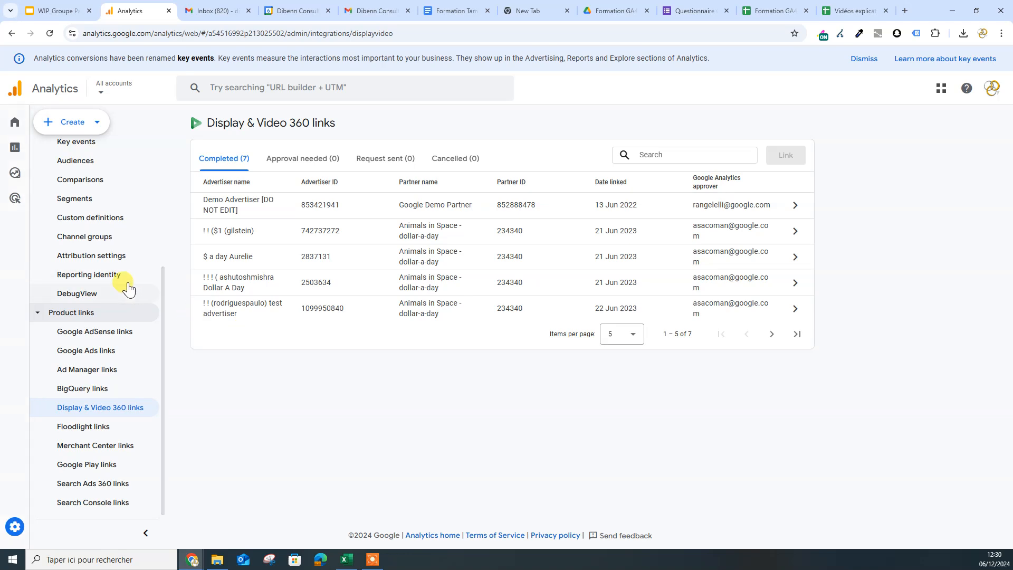
# Return to the audiences list and view the definition of the Engaged Researchers (Cluster 0) audience
pyautogui.scroll(3, 125, 287)
pyautogui.click(75, 319)
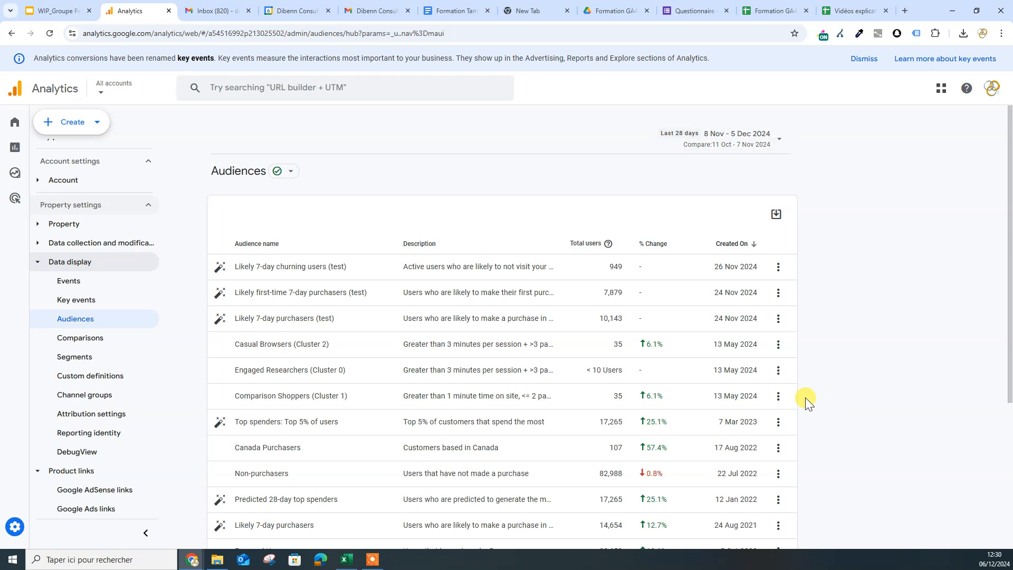
pyautogui.click(778, 369)
pyautogui.click(786, 401)
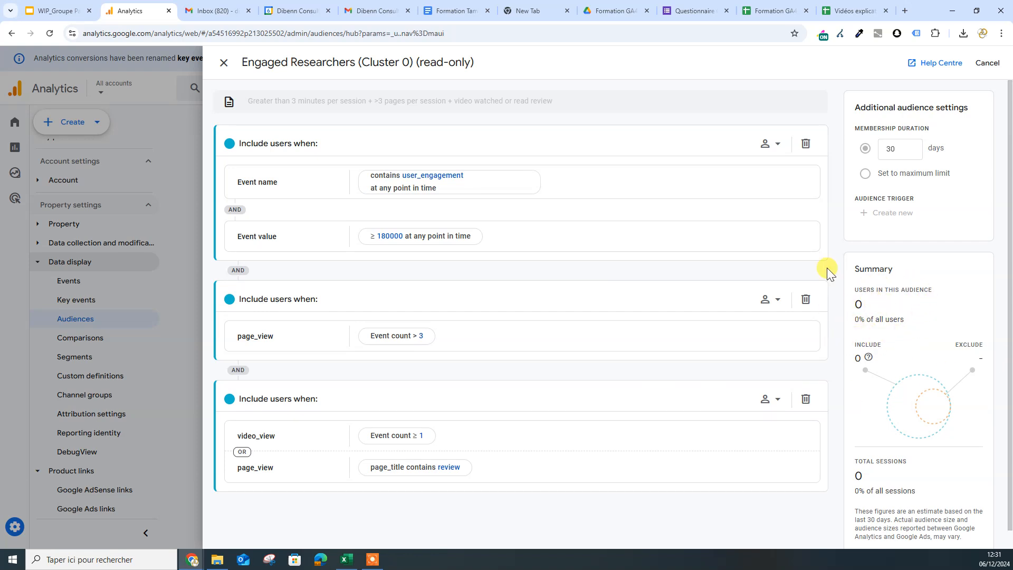
pyautogui.click(223, 64)
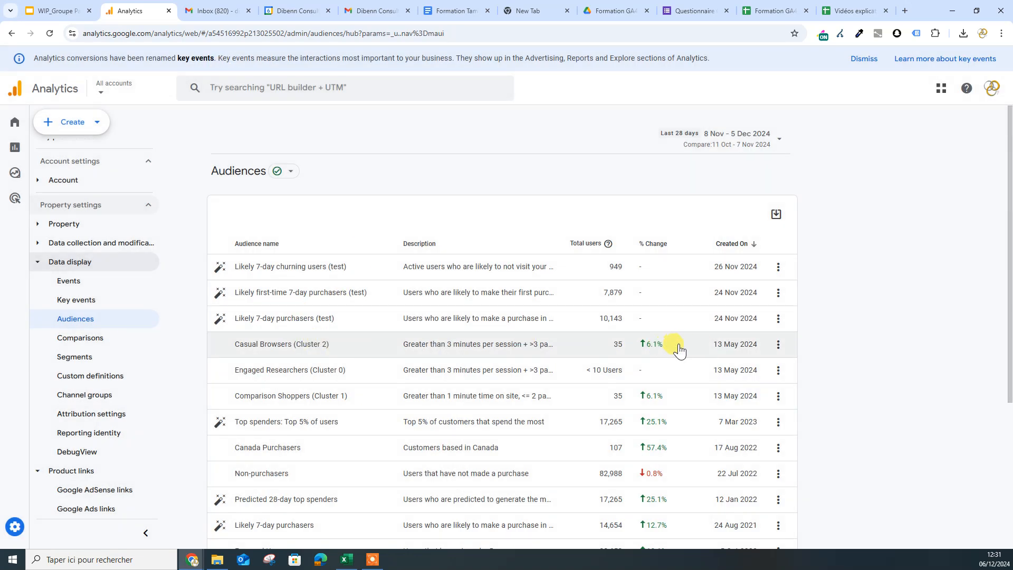
# View the Engaged Users audience's conditions, membership duration and summary, and return to the list
pyautogui.scroll(-2, 688, 391)
pyautogui.scroll(-2, 686, 393)
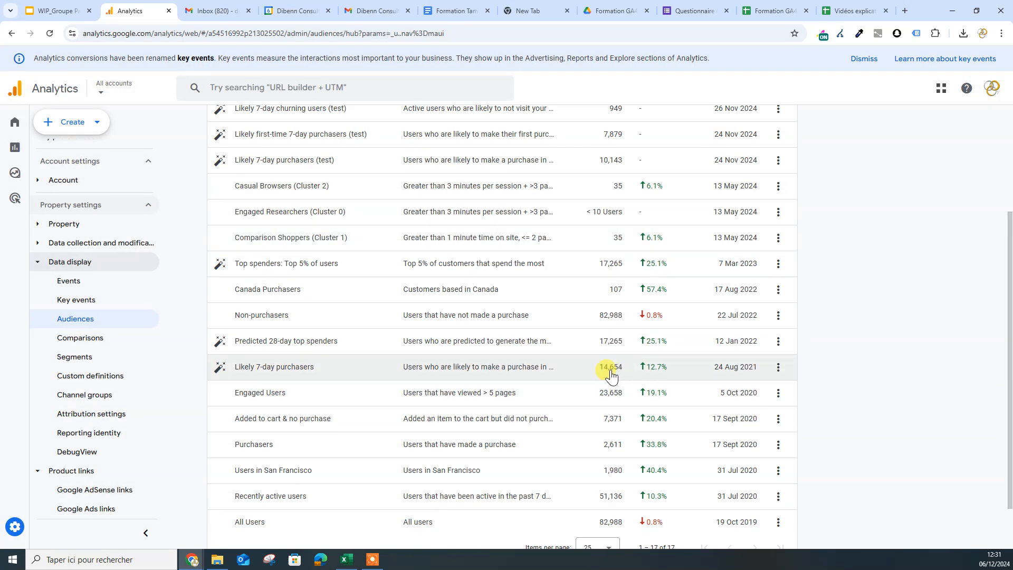
pyautogui.click(779, 397)
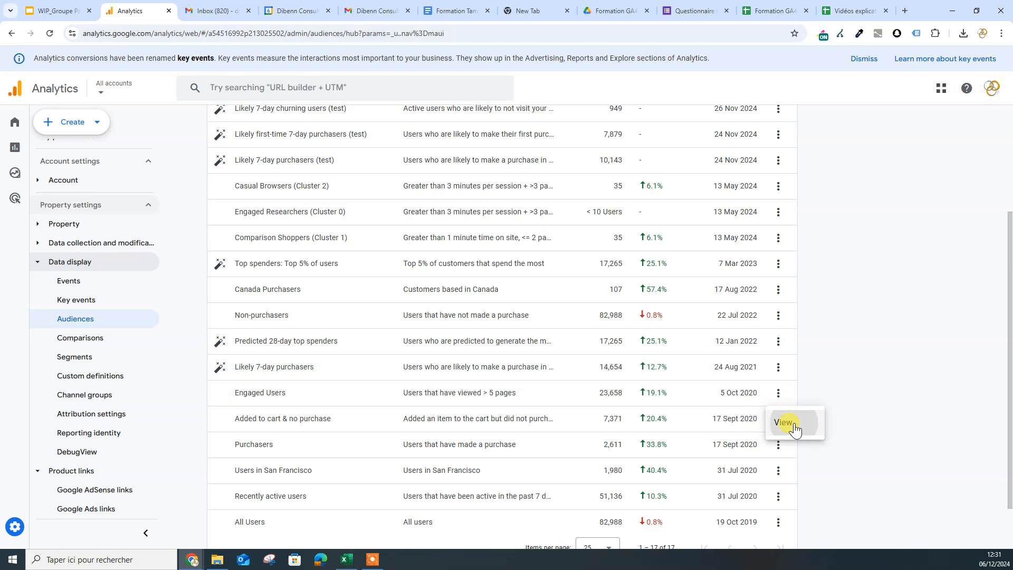
pyautogui.click(782, 418)
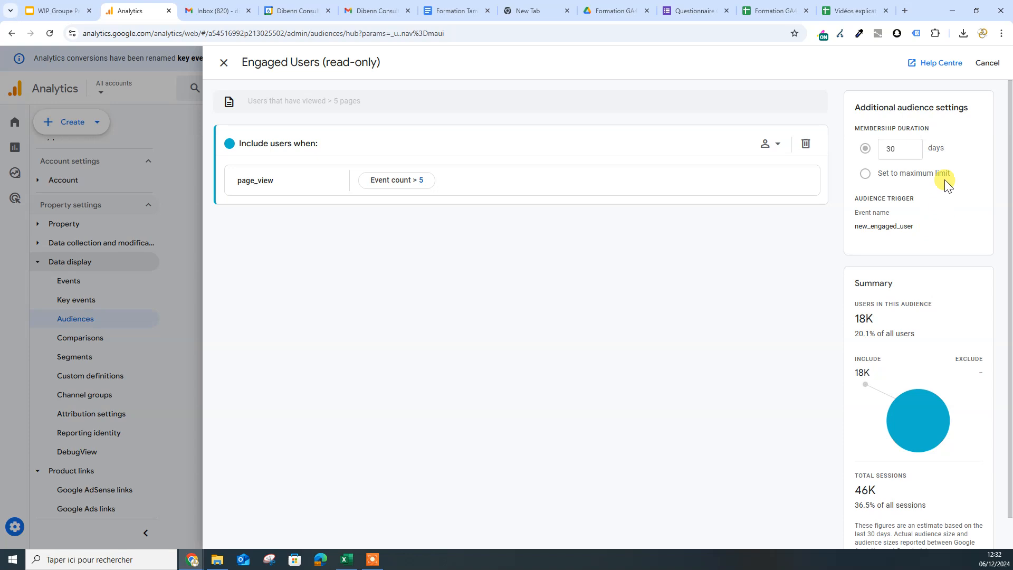
pyautogui.click(899, 148)
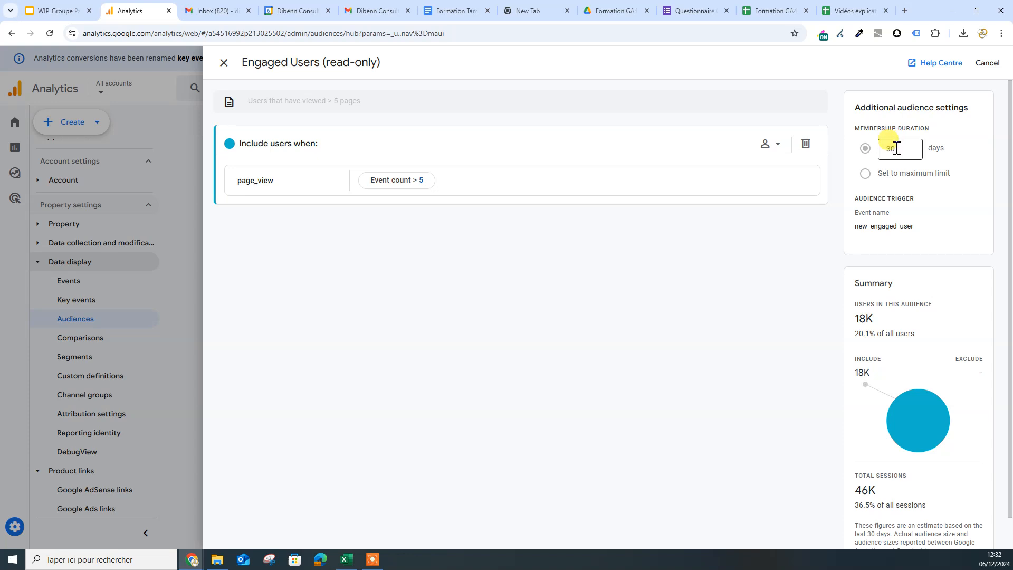
pyautogui.click(937, 440)
pyautogui.scroll(-1, 939, 422)
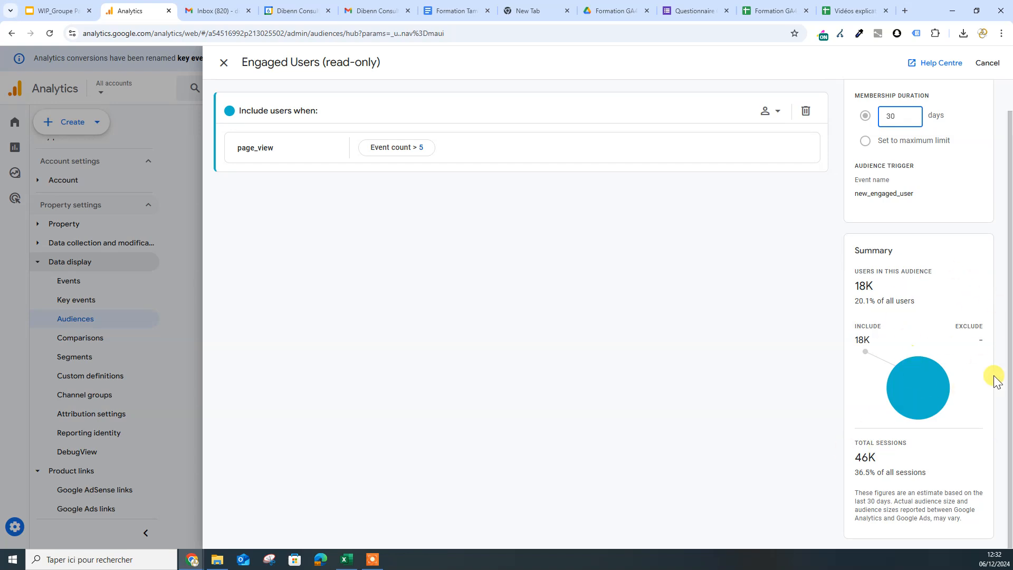
pyautogui.click(224, 63)
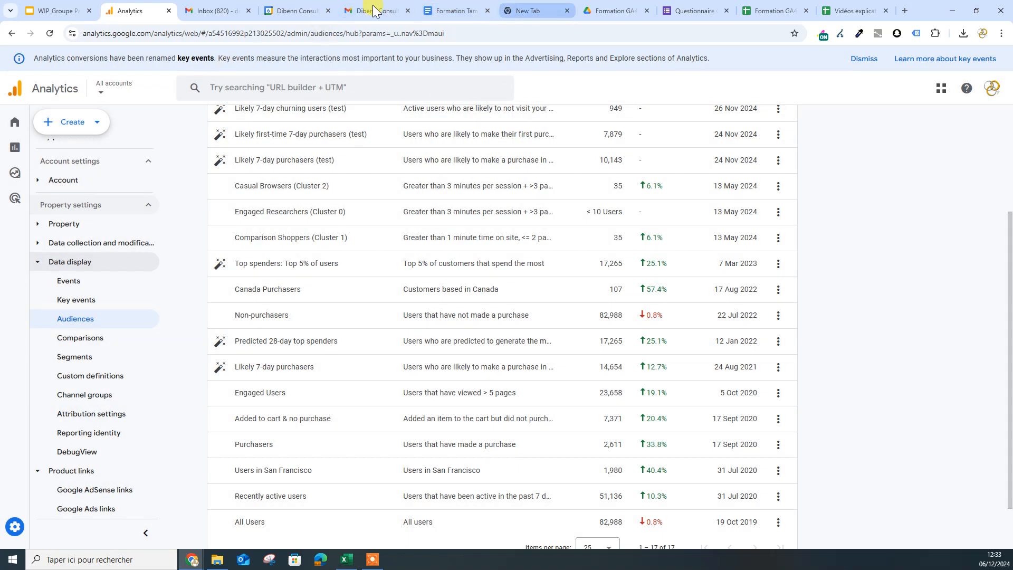
# View the definition of the predictive Likely 7-day purchasers audience
pyautogui.rightClick(140, 15)
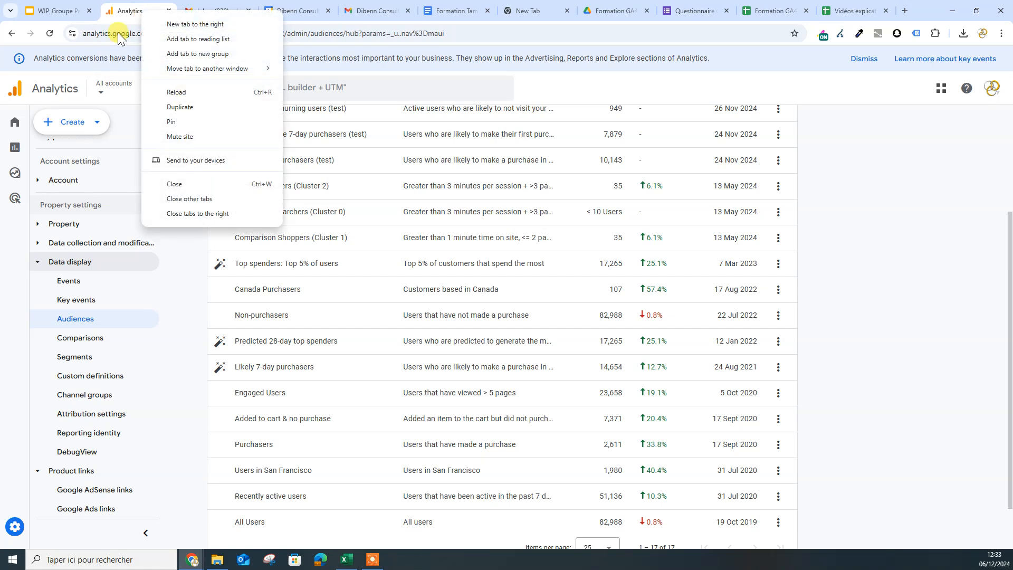
pyautogui.click(128, 14)
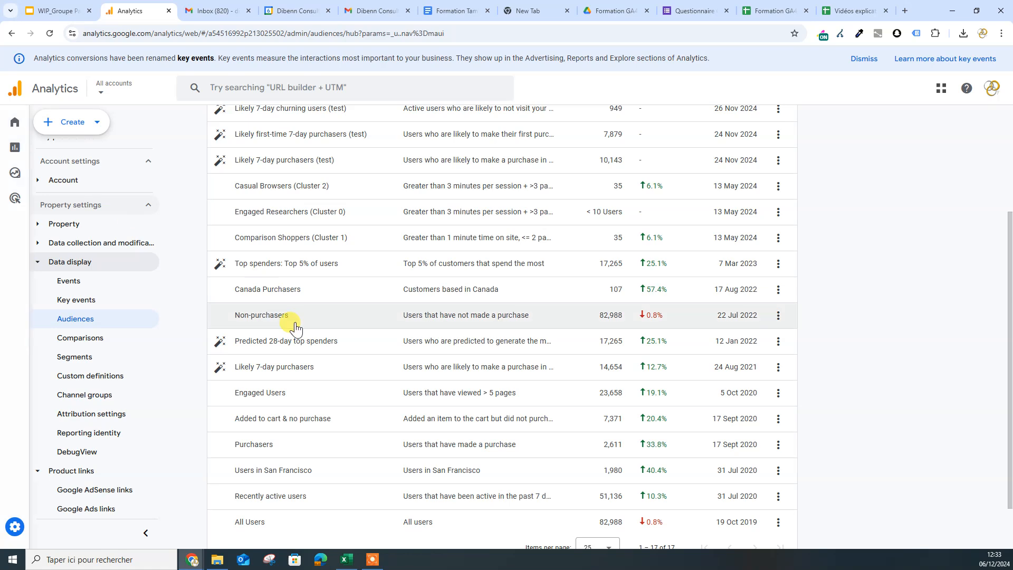
pyautogui.click(778, 368)
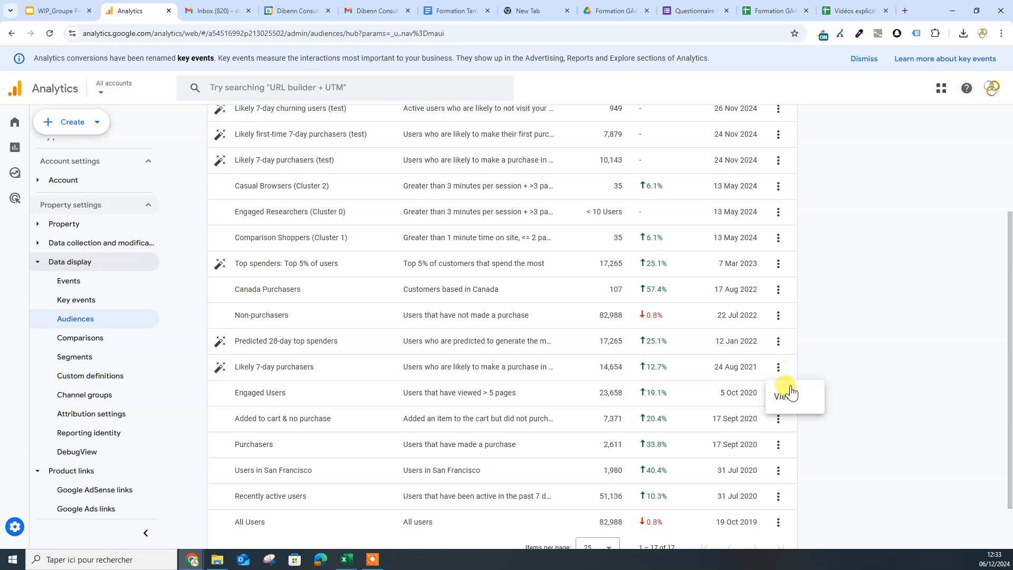
pyautogui.click(786, 395)
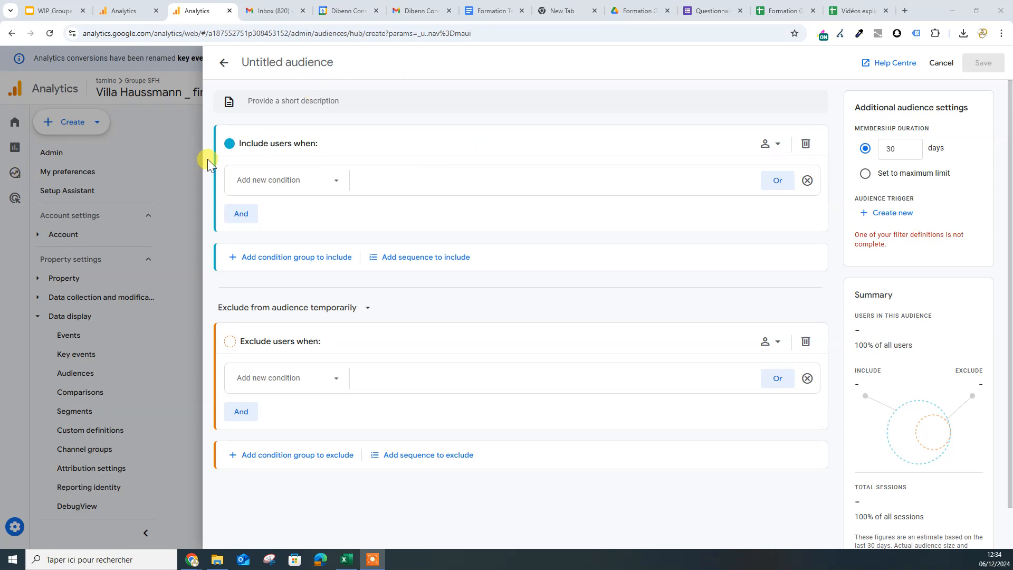
# Examine the Engaged Users overview report from the existing audiences list and return to the list
pyautogui.click(126, 12)
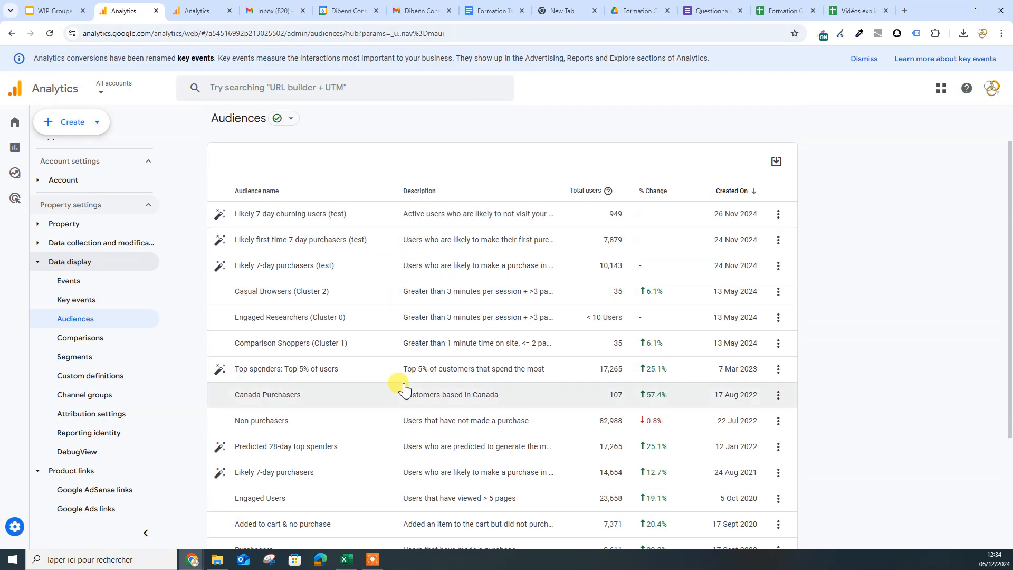
pyautogui.scroll(-2, 401, 385)
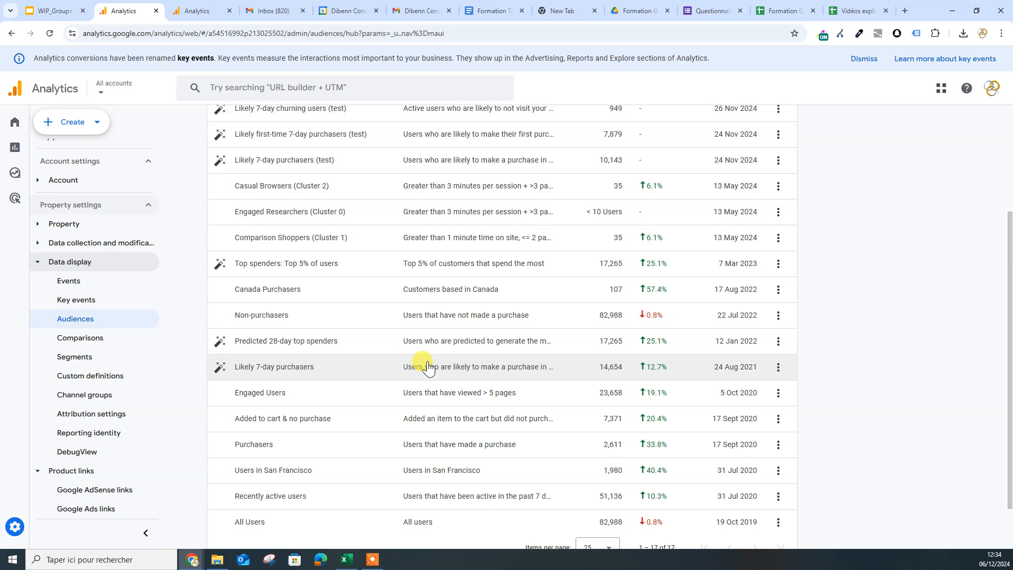
pyautogui.scroll(-1, 539, 353)
pyautogui.scroll(3, 542, 354)
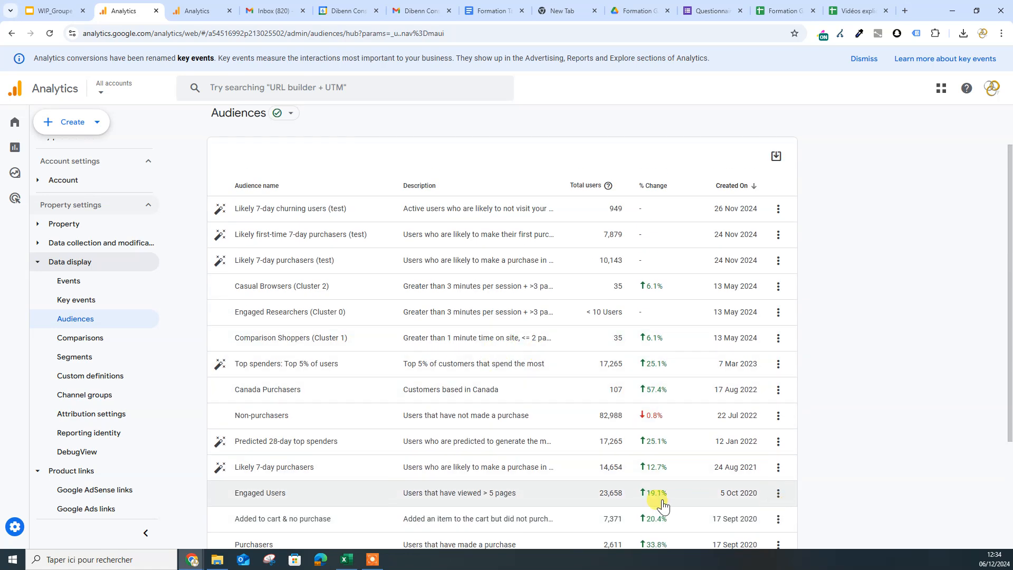
pyautogui.click(490, 501)
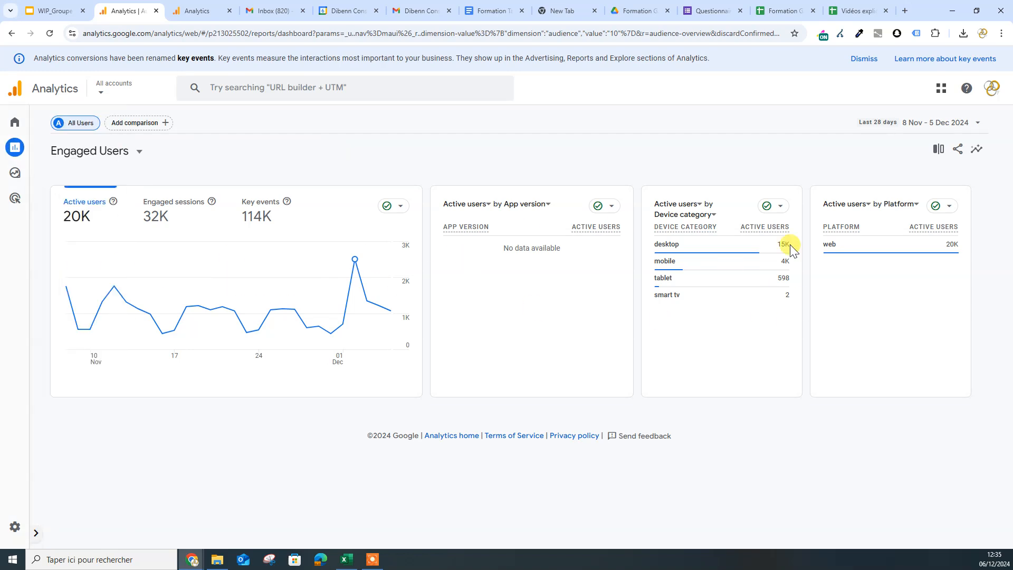
pyautogui.click(11, 34)
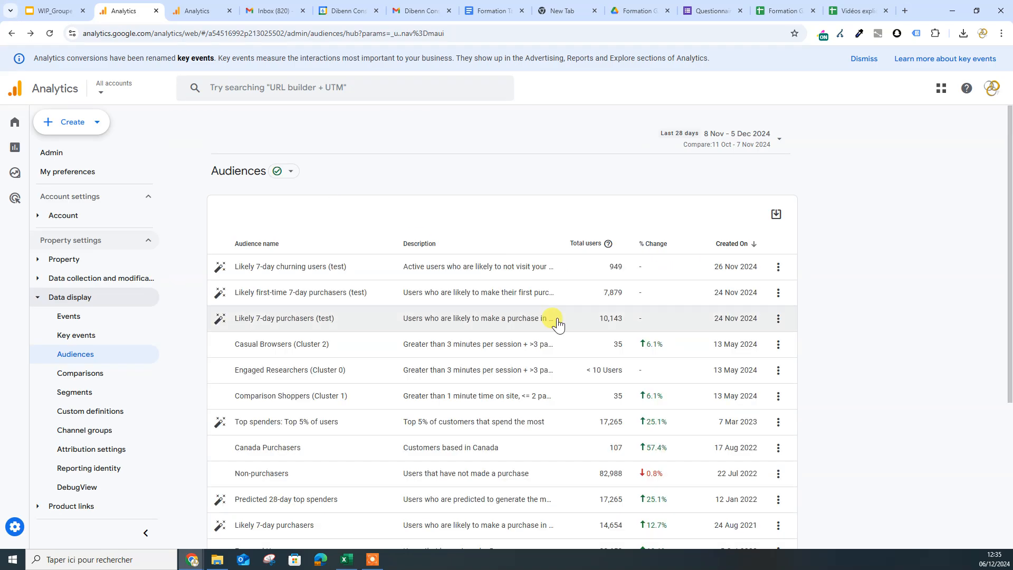
# Open the read-only definition of the Engaged Users audience as a reference for the untitled audience
pyautogui.scroll(-2, 380, 438)
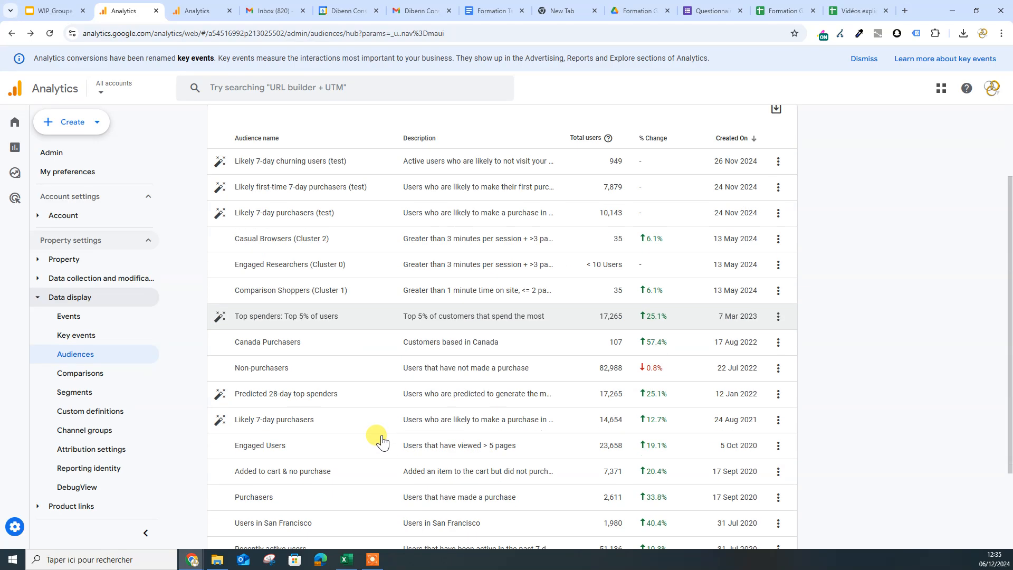
pyautogui.scroll(-2, 380, 438)
pyautogui.scroll(1, 380, 438)
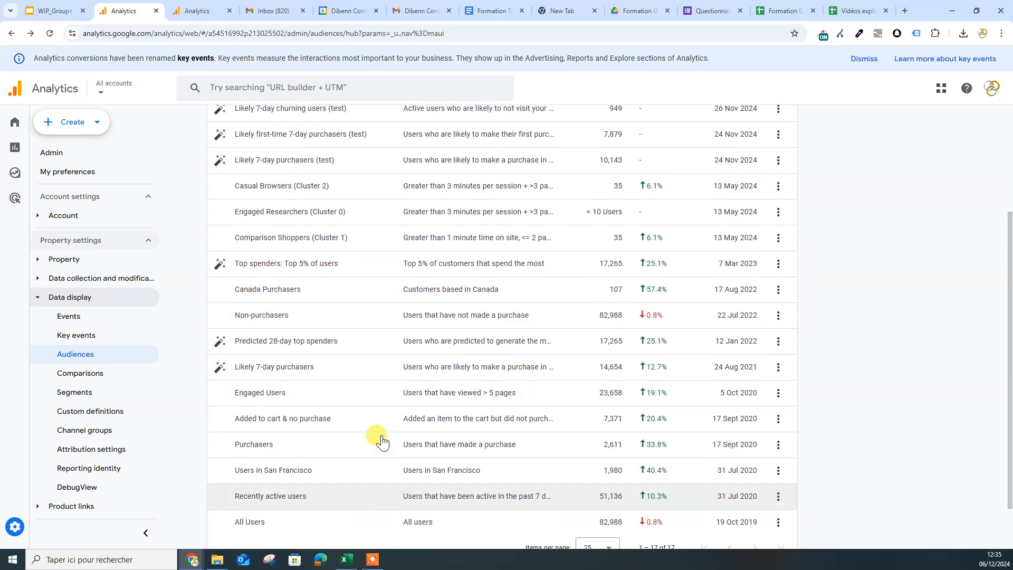
pyautogui.click(778, 393)
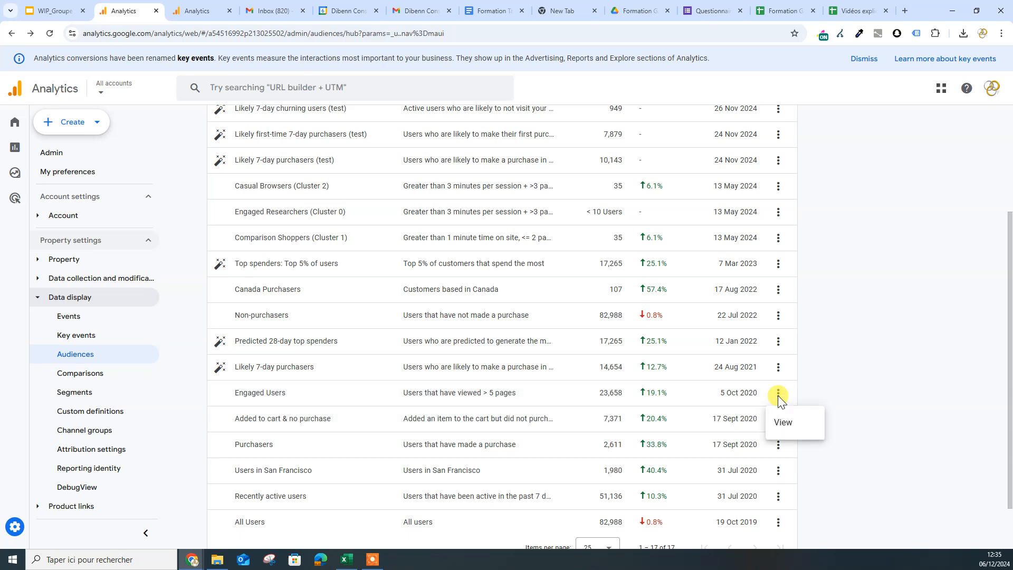
pyautogui.click(783, 422)
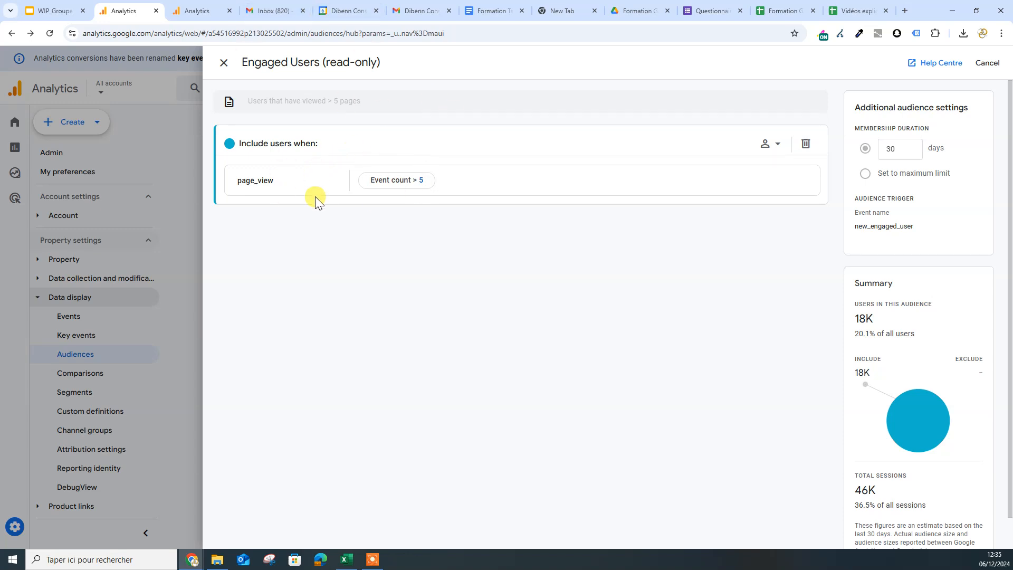
# Set the untitled audience's include condition to the page_view event, following the Engaged Users definition
pyautogui.click(203, 10)
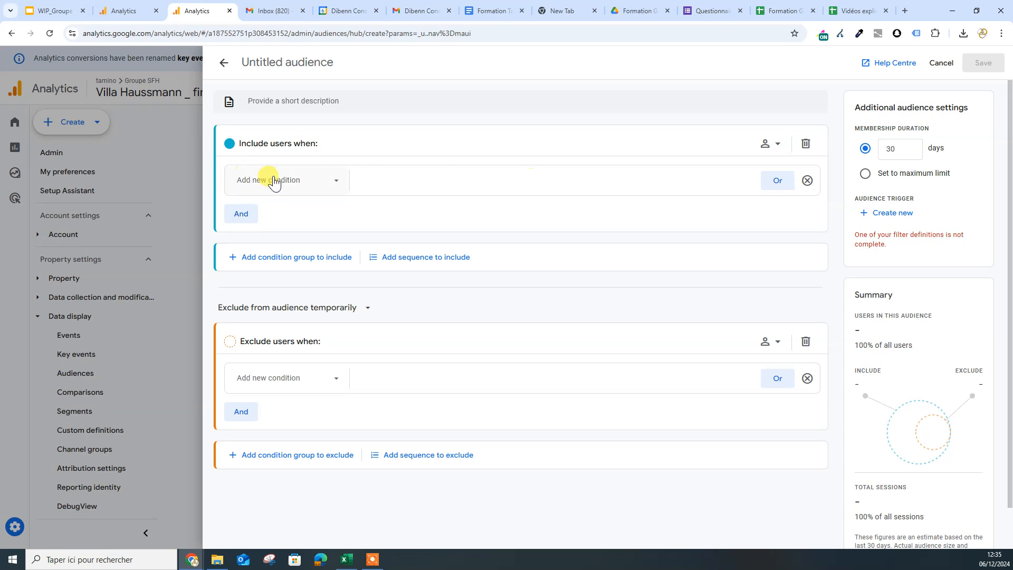
pyautogui.click(294, 181)
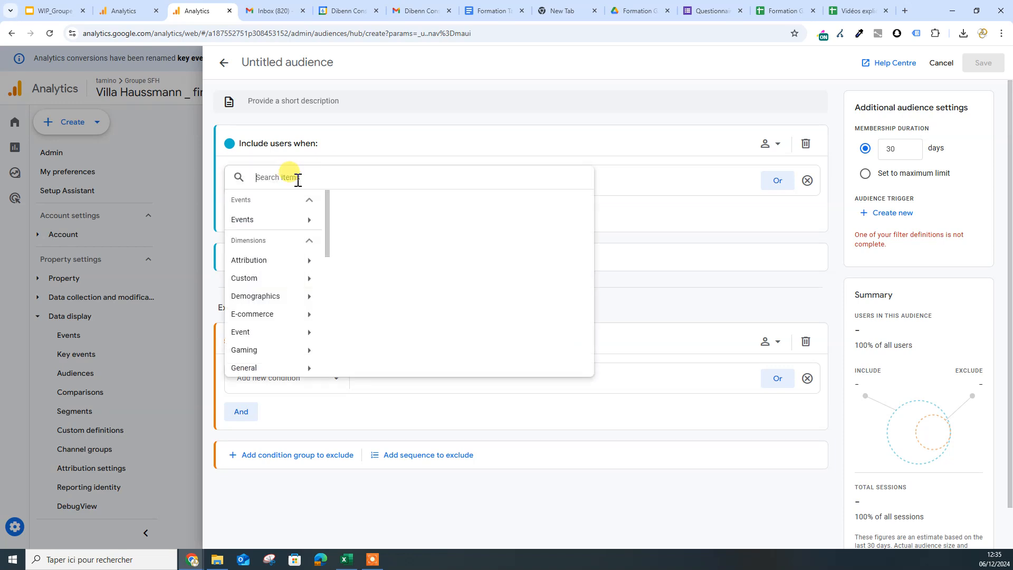
pyautogui.click(126, 16)
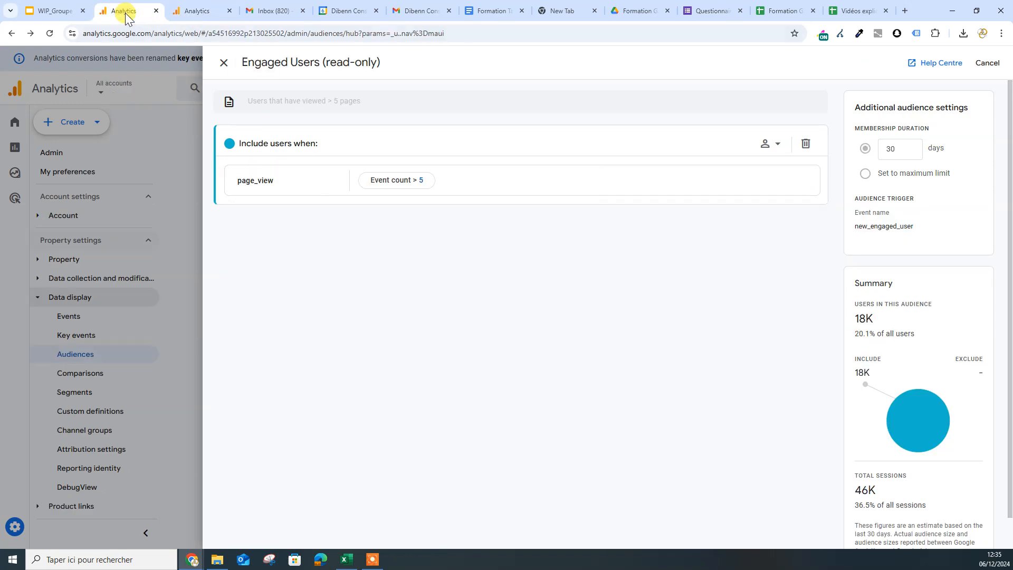
pyautogui.click(199, 11)
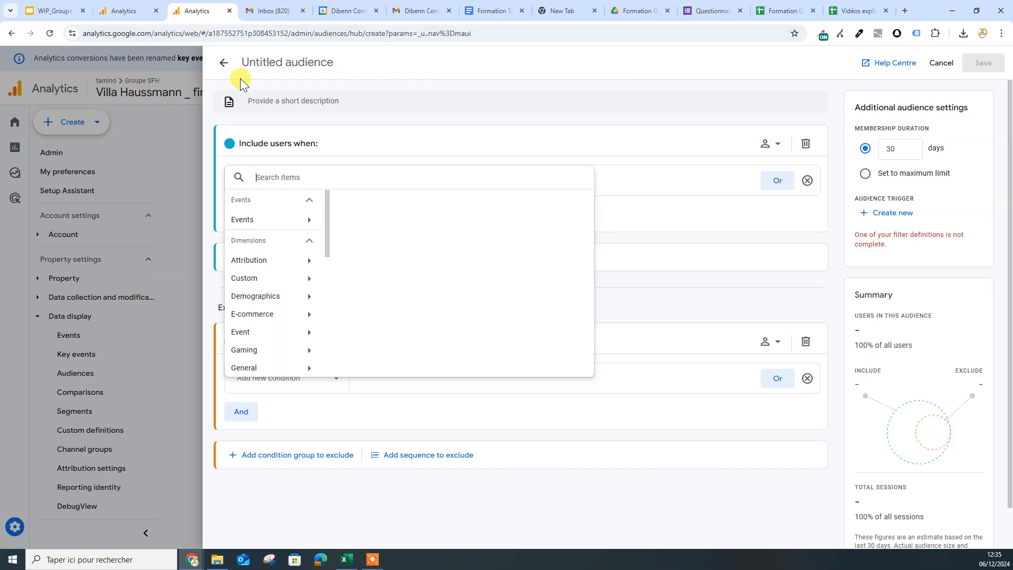
pyautogui.click(267, 221)
pyautogui.scroll(-5, 401, 279)
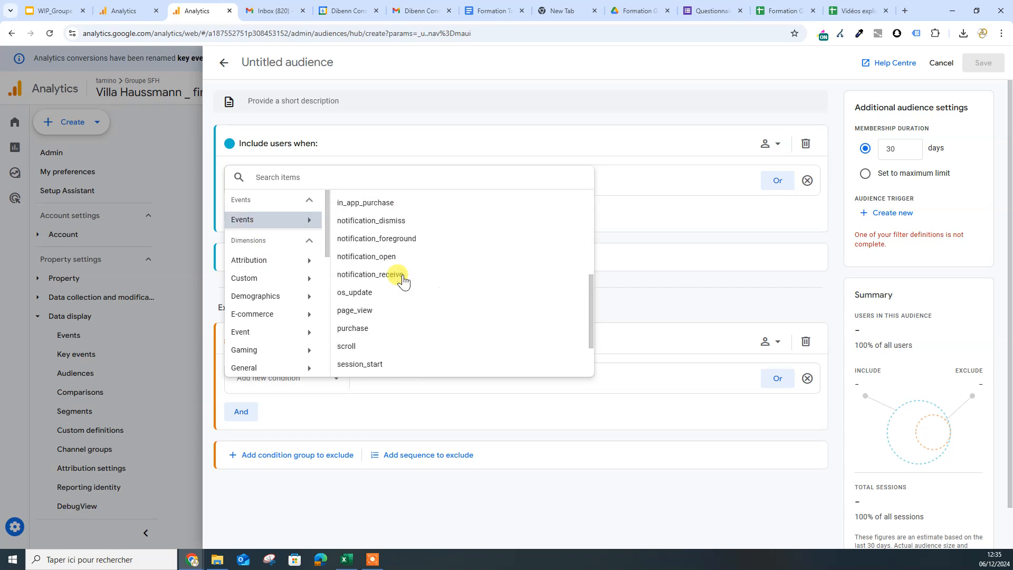
pyautogui.click(384, 242)
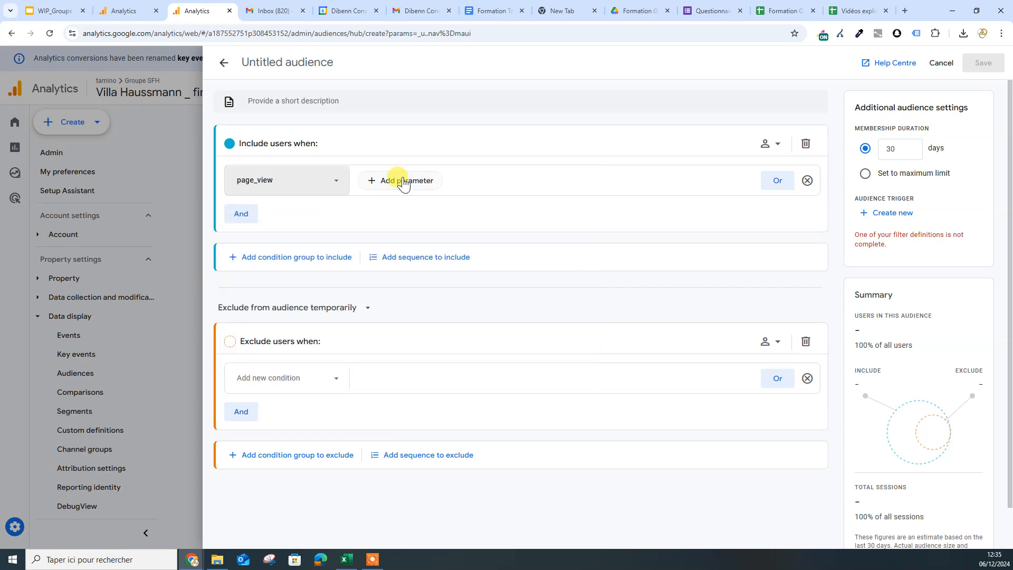
# Add an Event count parameter of greater than 5 with no time period to the page_view condition, matching the Engaged Users definition
pyautogui.click(404, 182)
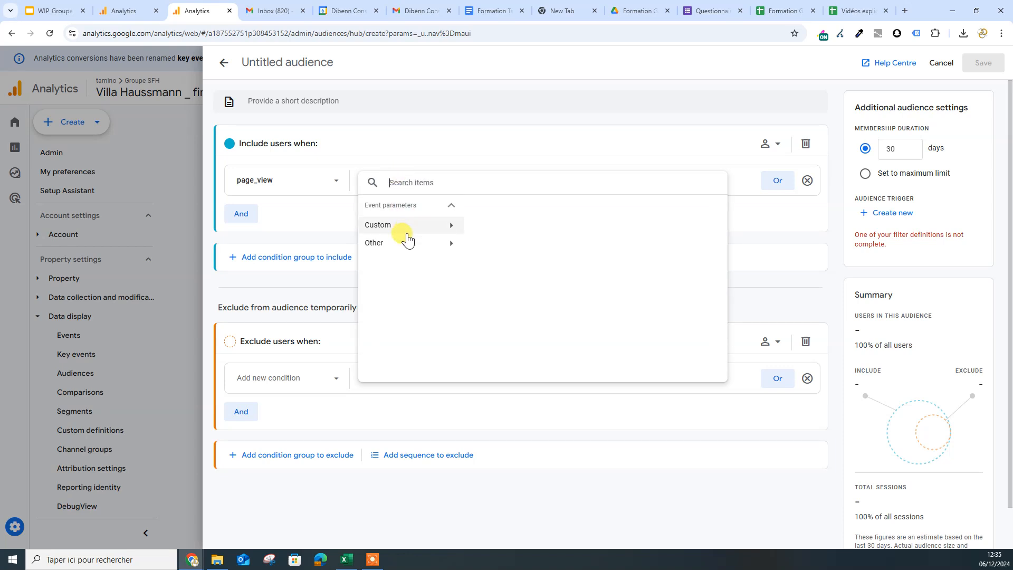
pyautogui.click(122, 16)
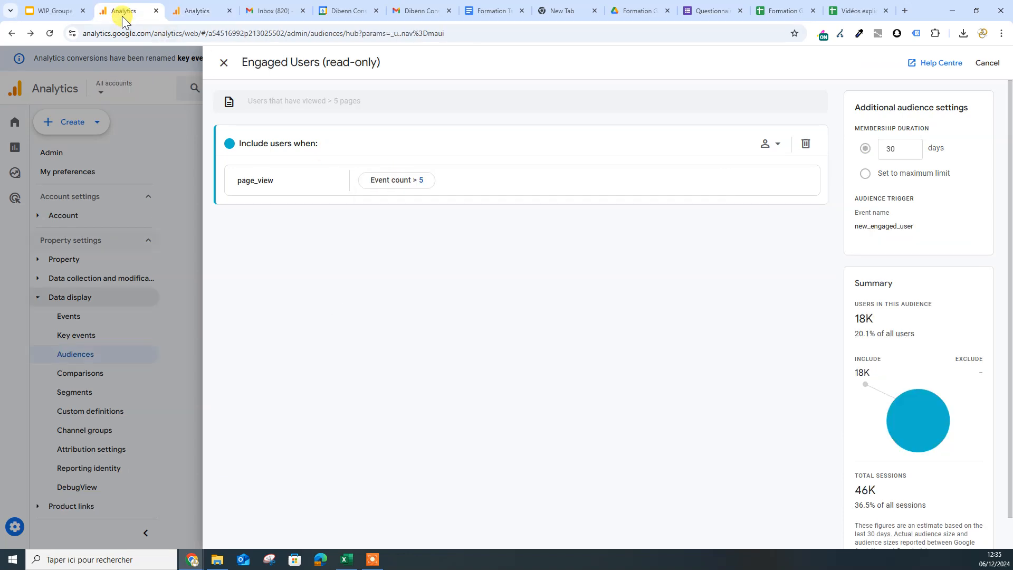
pyautogui.click(197, 14)
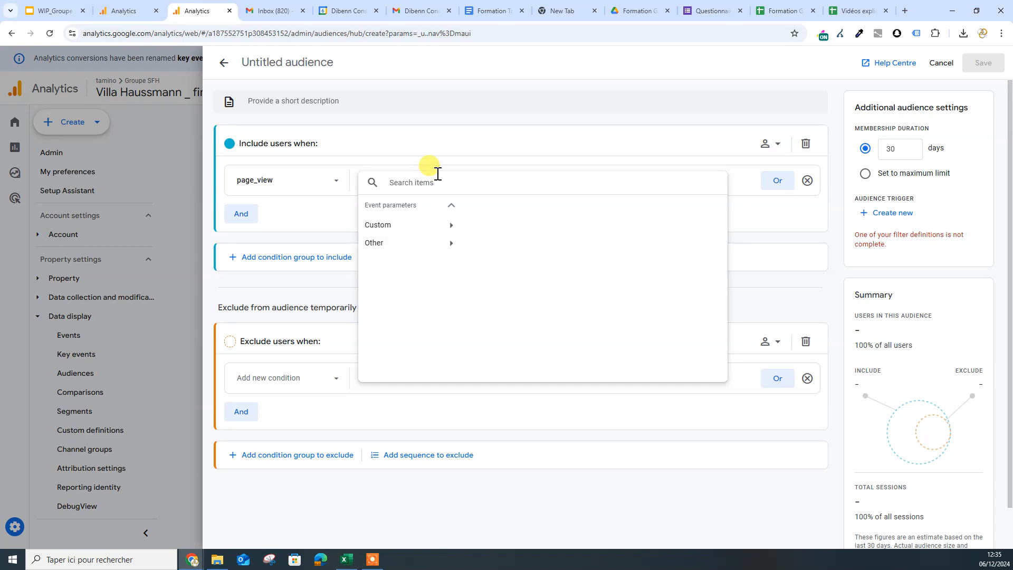
pyautogui.write('ev')
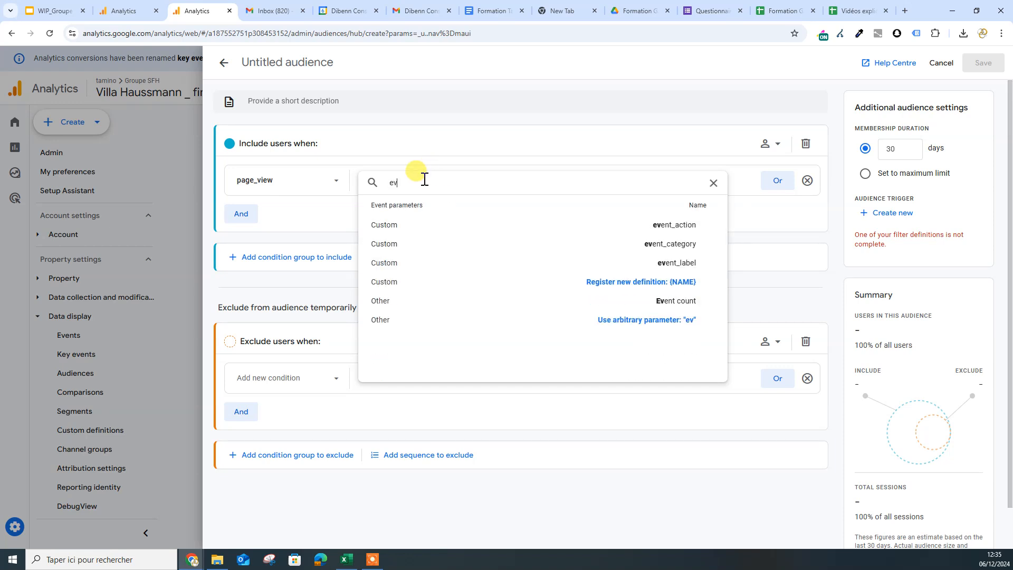
pyautogui.click(610, 304)
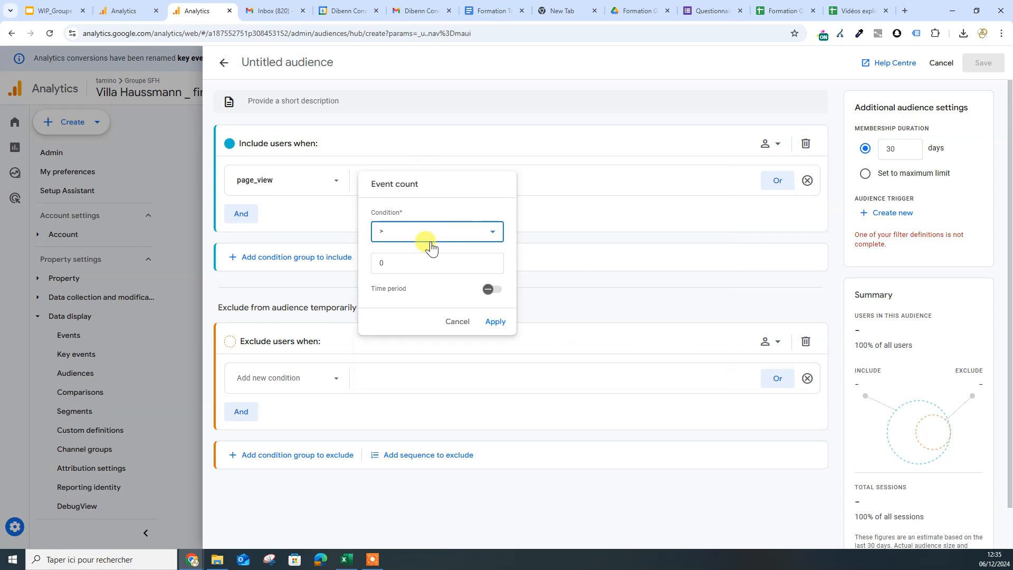
pyautogui.click(414, 262)
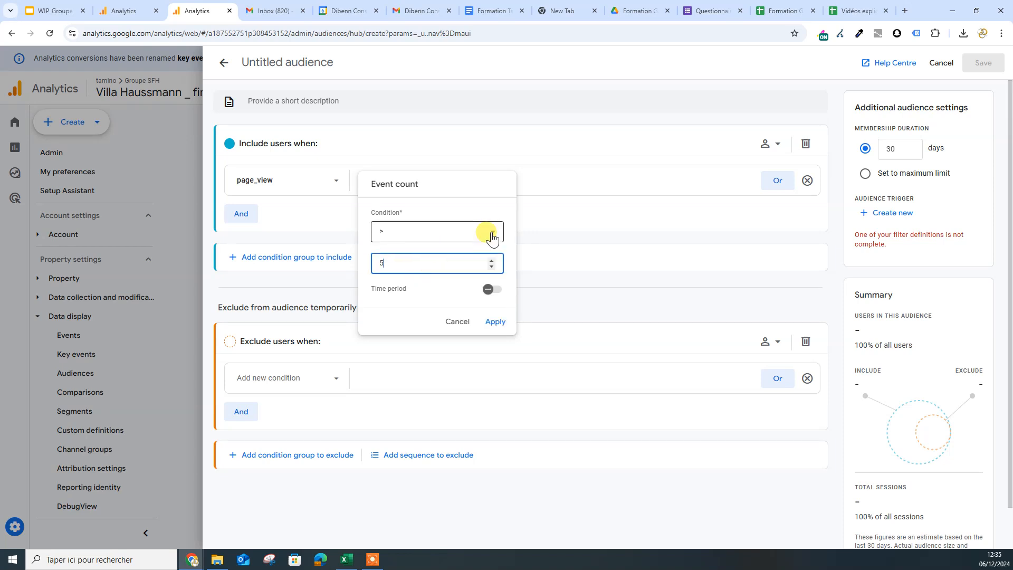
pyautogui.click(491, 289)
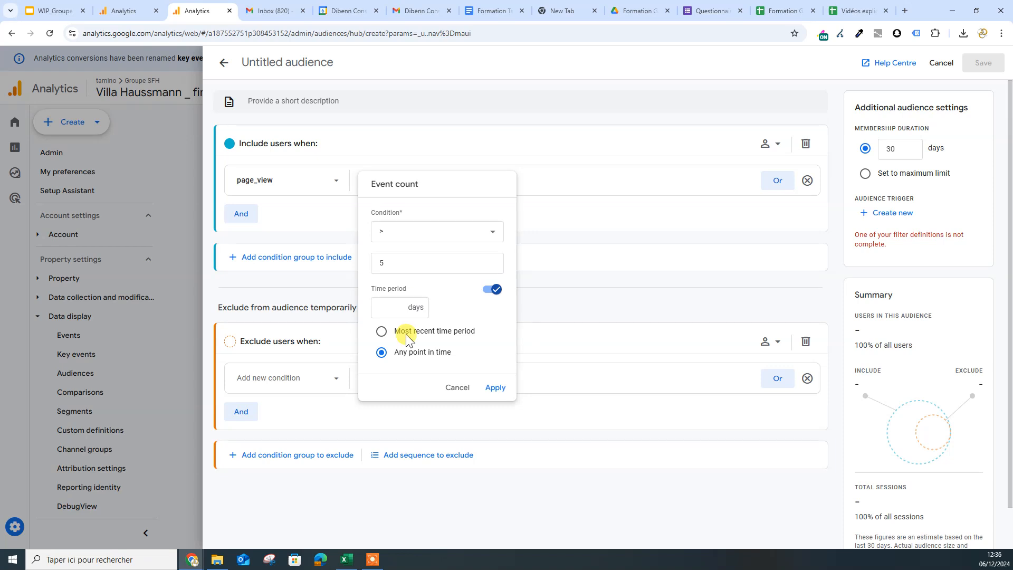
pyautogui.click(499, 388)
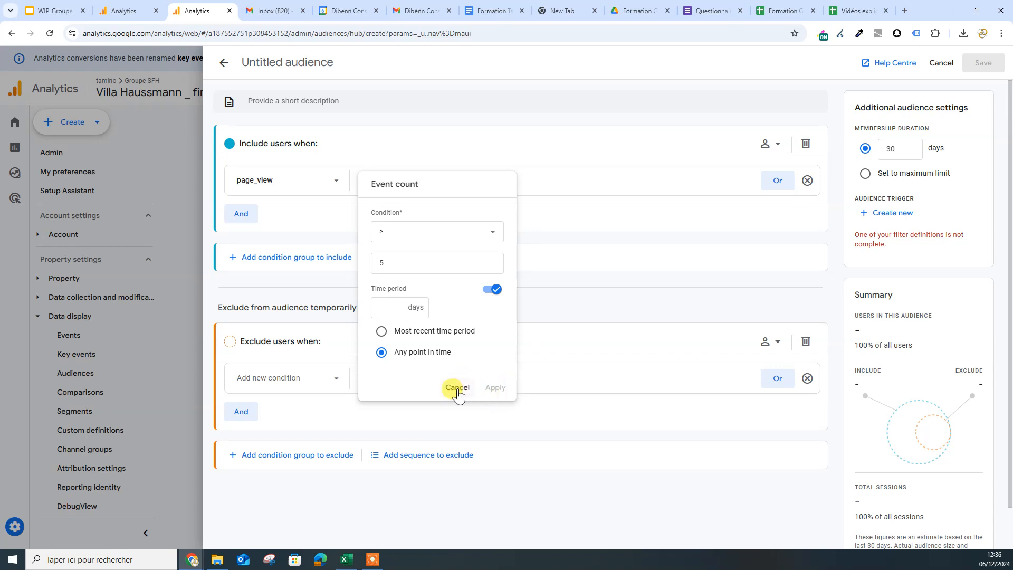
pyautogui.click(488, 289)
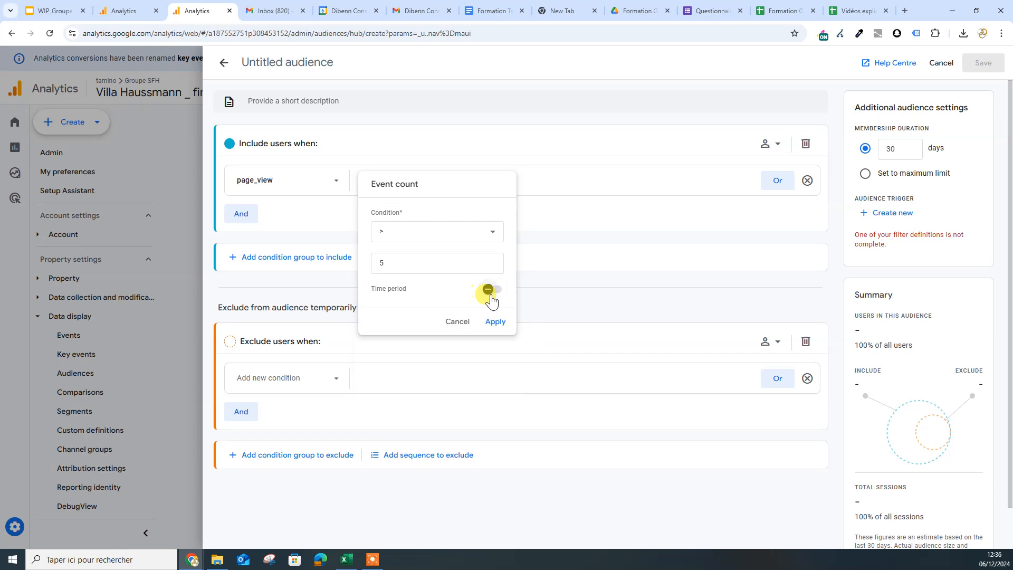
pyautogui.click(495, 323)
# Limit the page_view event count to a most recent time period of 15 days
pyautogui.click(397, 182)
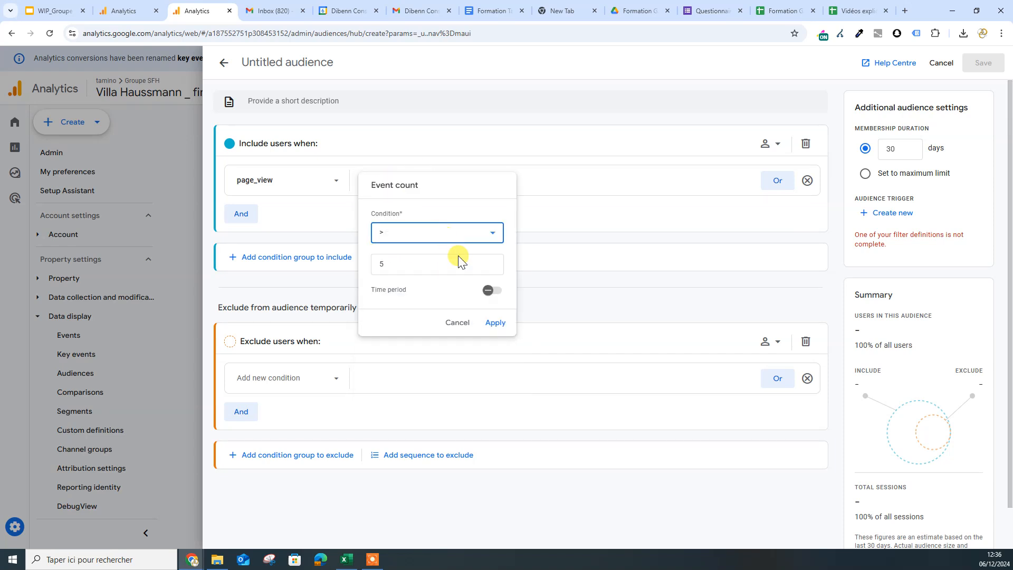
pyautogui.click(488, 290)
pyautogui.click(381, 333)
pyautogui.click(392, 309)
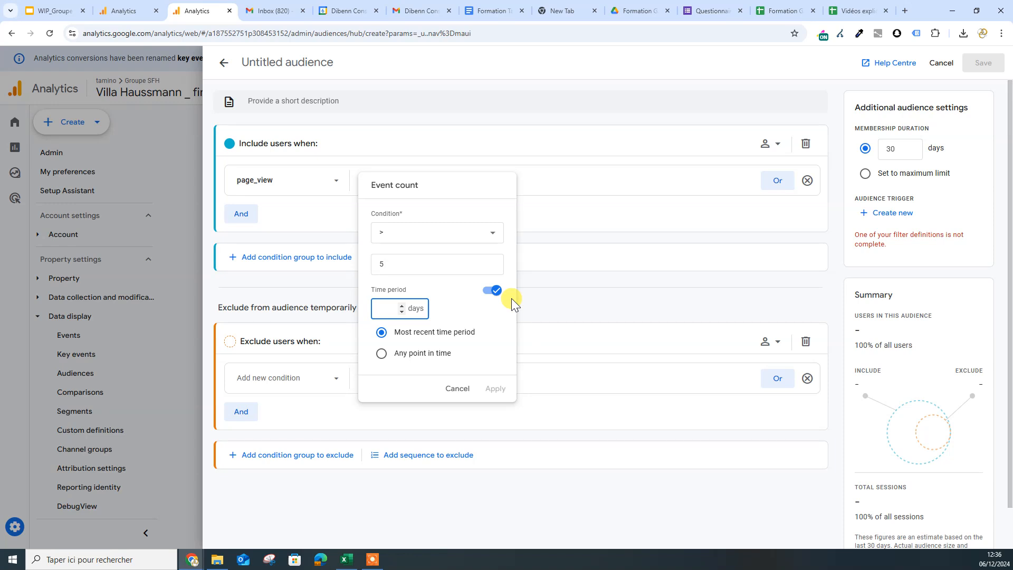
pyautogui.write('15')
pyautogui.click(508, 397)
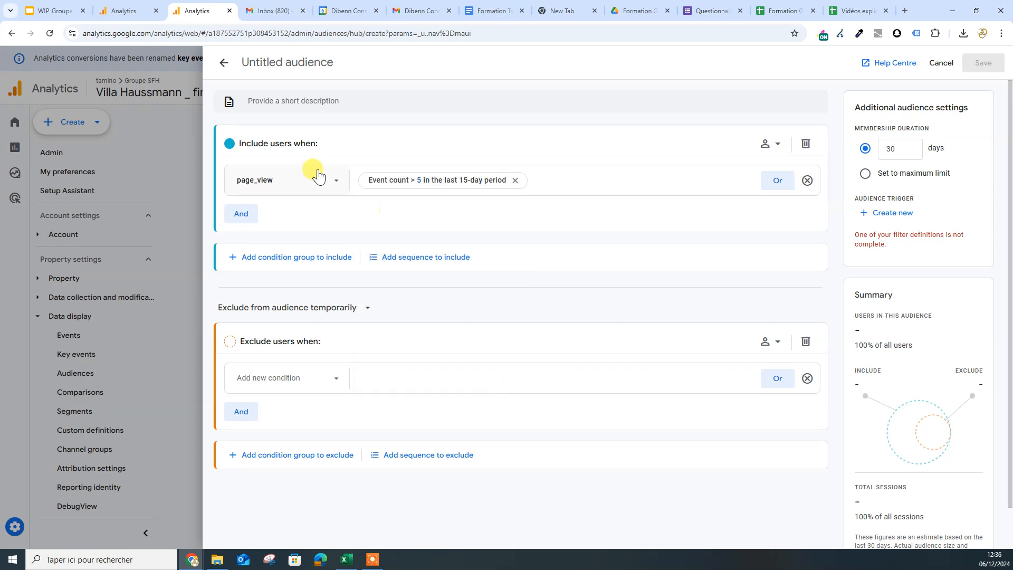
# Add an AND condition to the include group based on the Page path + query string dimension
pyautogui.click(246, 214)
pyautogui.click(328, 233)
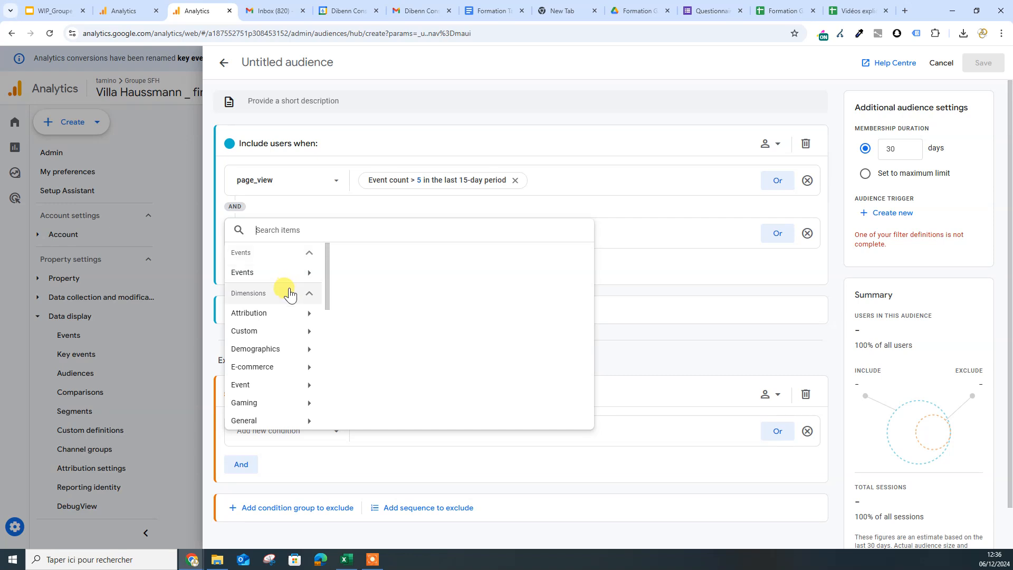
pyautogui.scroll(-3, 276, 389)
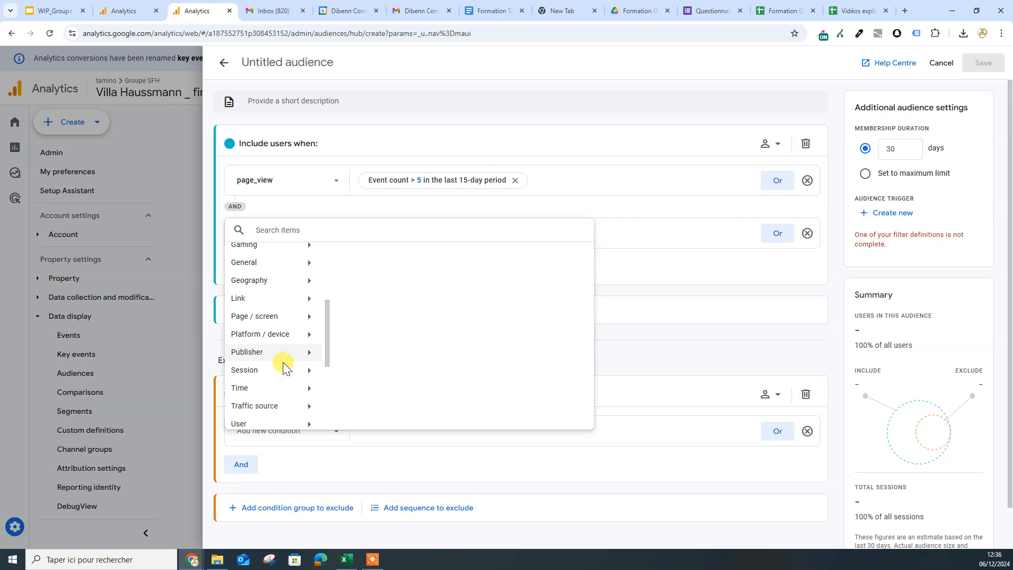
pyautogui.click(300, 318)
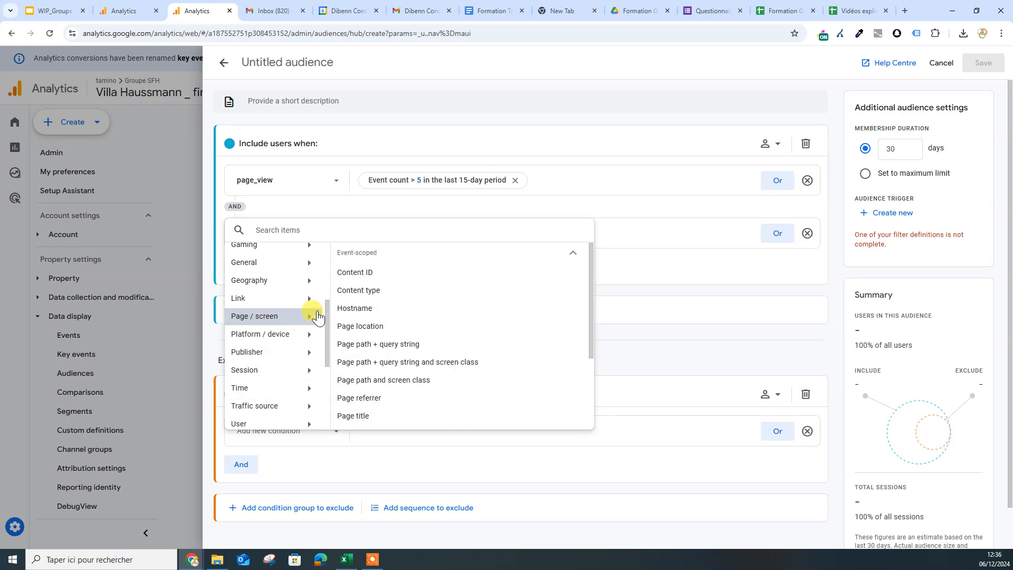
pyautogui.click(411, 349)
# Set the Page path + query string filter to contains /en/ at any point in time
pyautogui.click(387, 235)
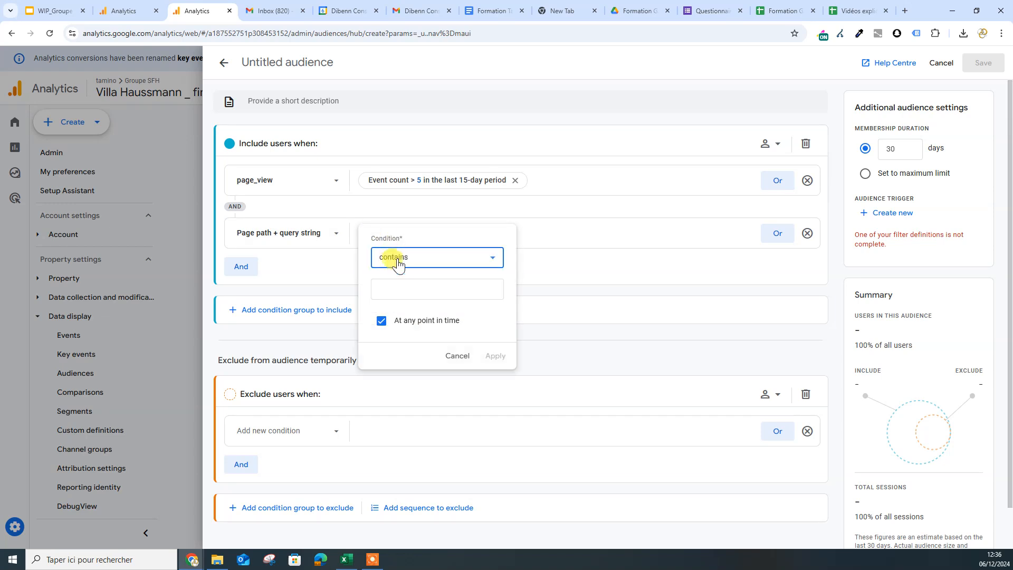
pyautogui.click(418, 291)
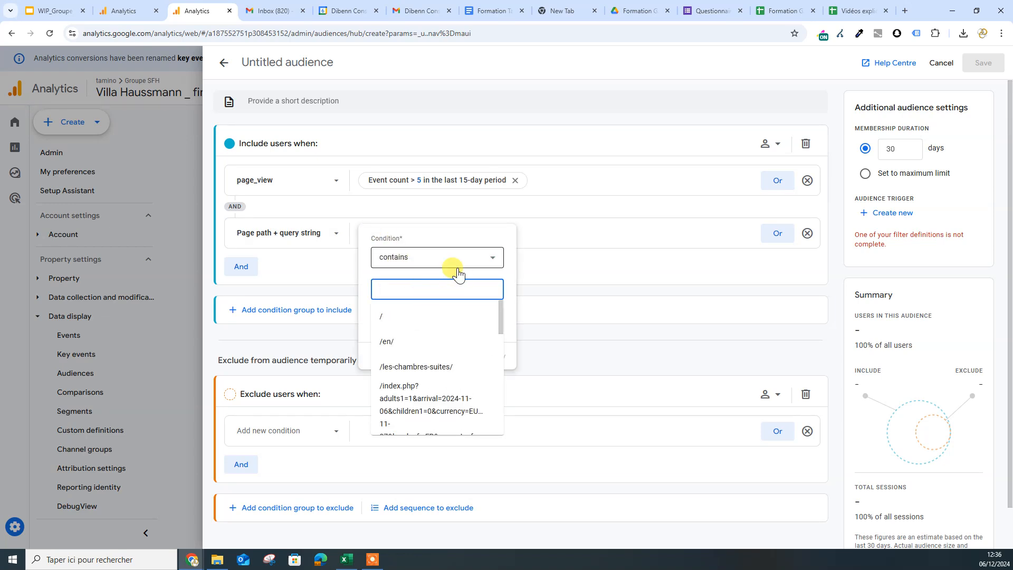
pyautogui.scroll(-2, 452, 352)
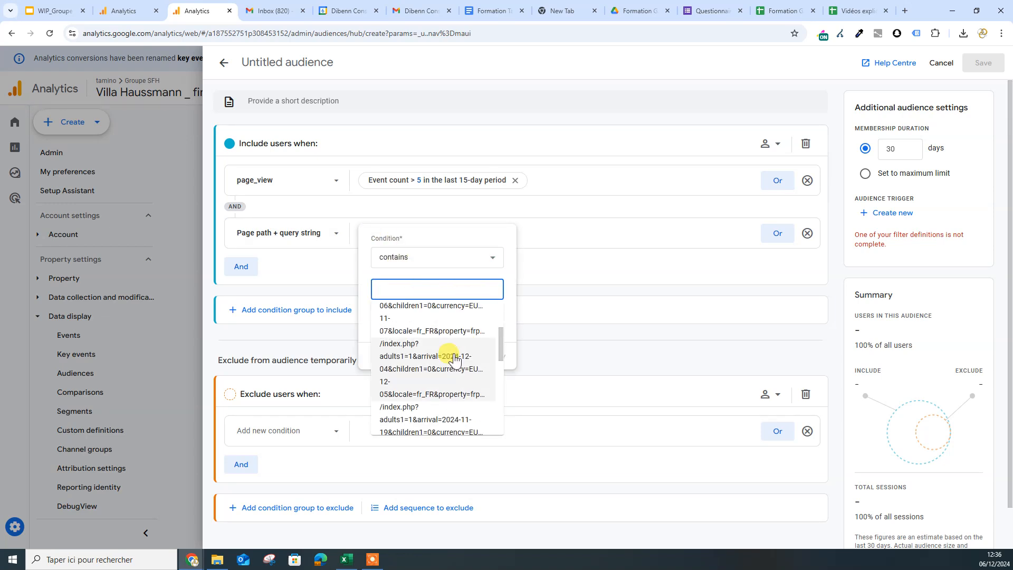
pyautogui.scroll(3, 454, 358)
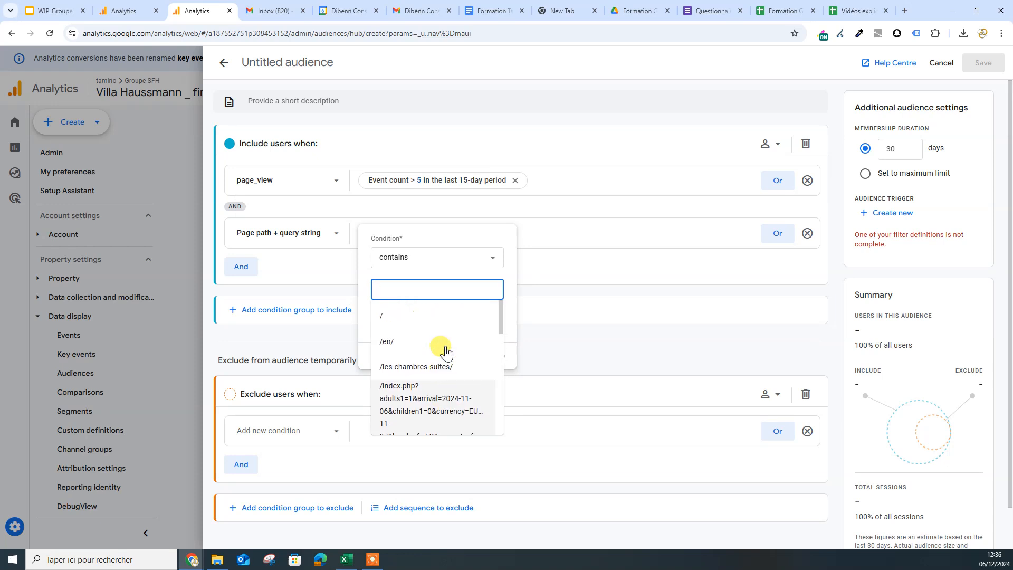
pyautogui.click(431, 353)
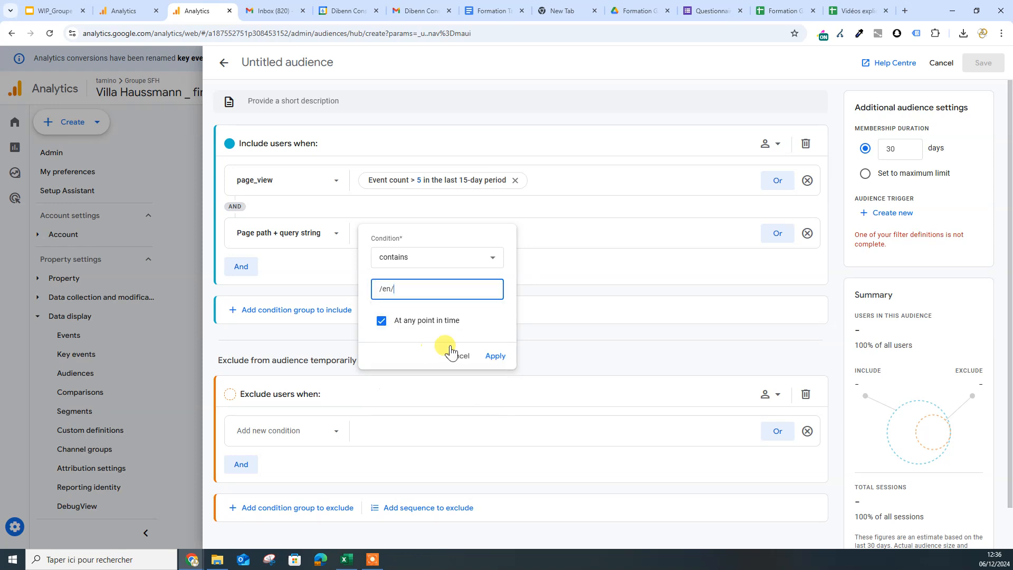
pyautogui.click(496, 357)
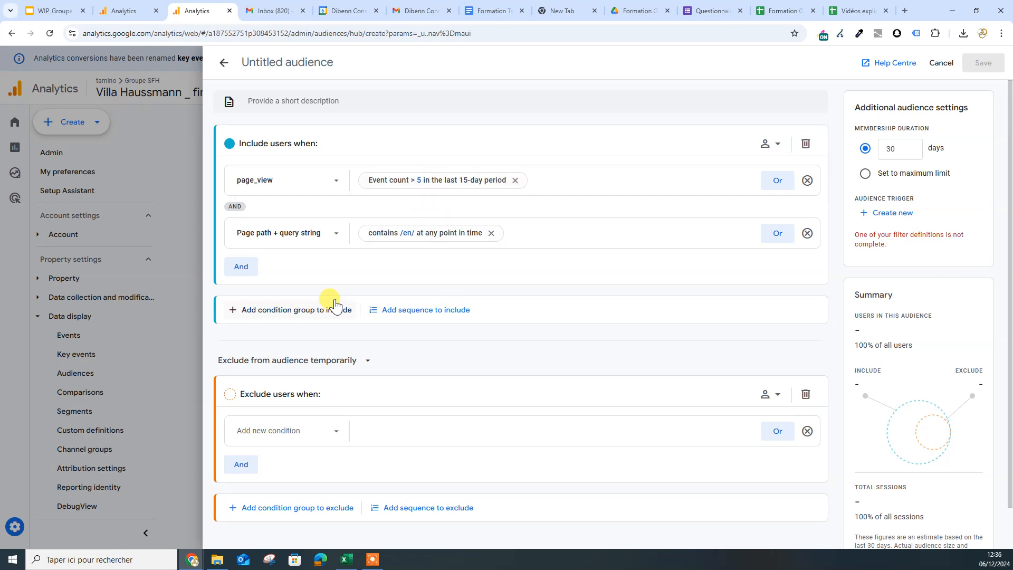
# Set the temporary exclude condition to the purchase event
pyautogui.click(291, 434)
pyautogui.click(268, 294)
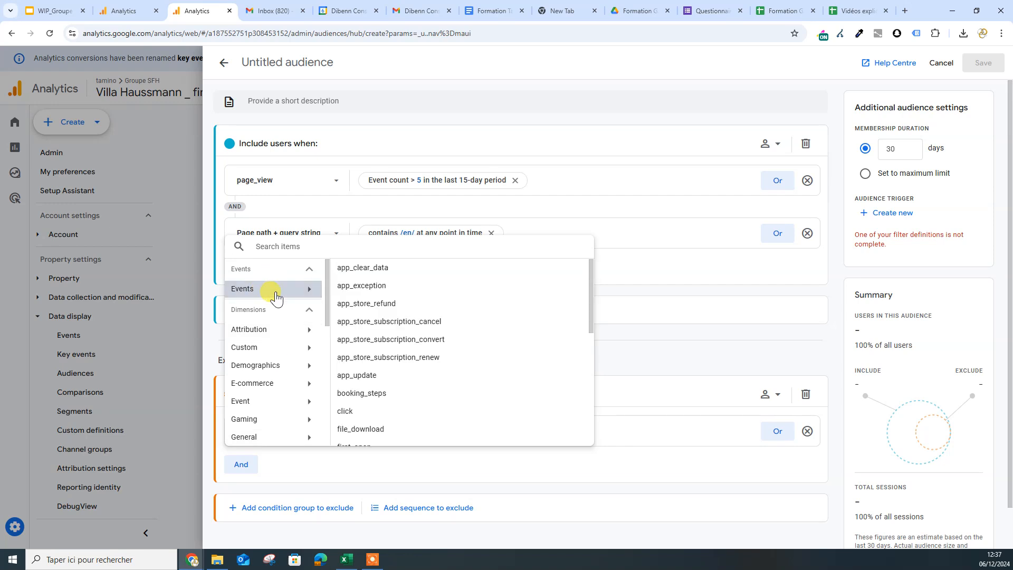
pyautogui.scroll(-5, 406, 387)
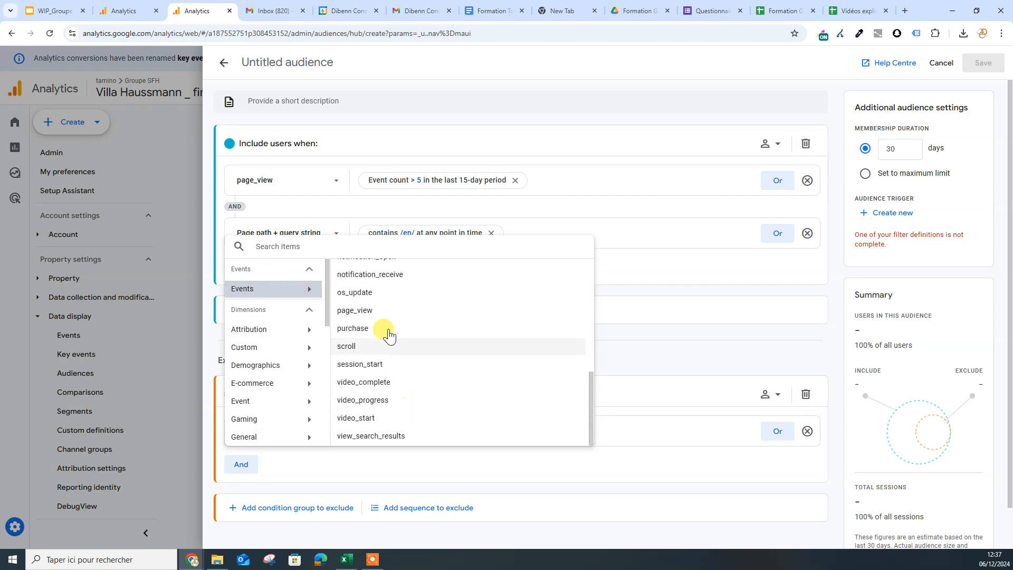
pyautogui.click(370, 332)
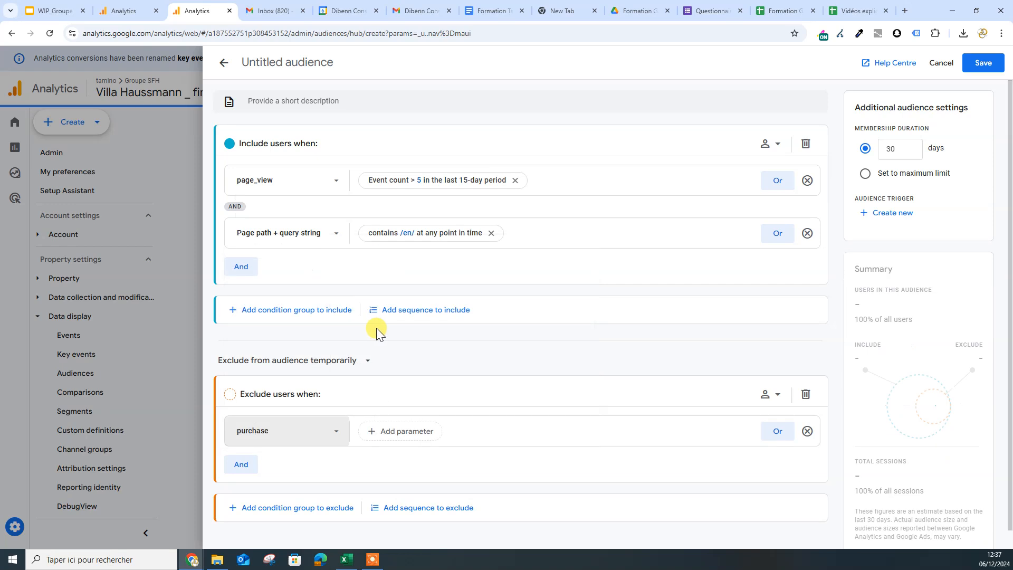
# Add an Event count parameter of greater than 1 to the excluded purchase event
pyautogui.click(410, 442)
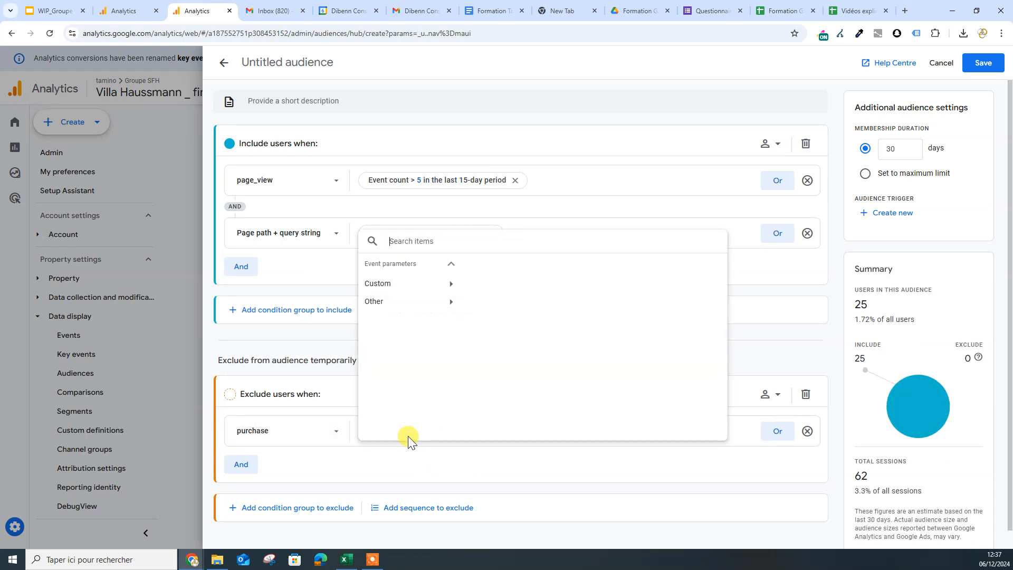
pyautogui.click(391, 286)
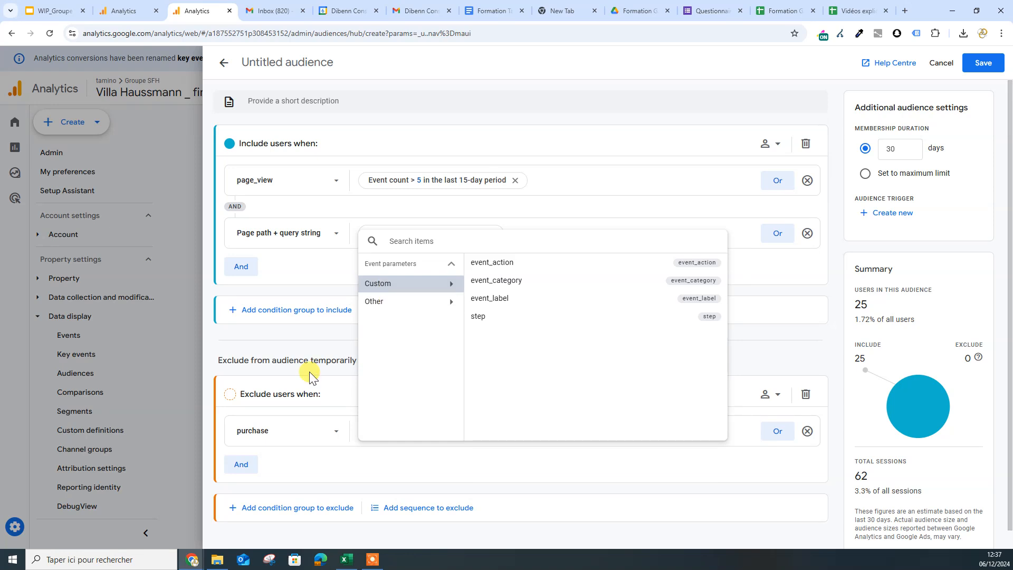
pyautogui.click(276, 437)
pyautogui.click(390, 434)
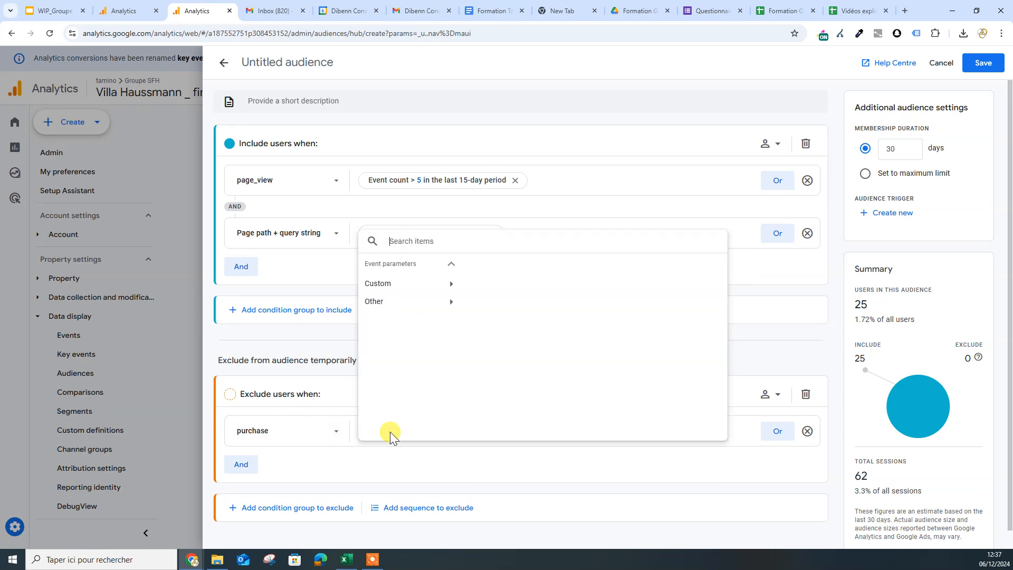
pyautogui.click(407, 304)
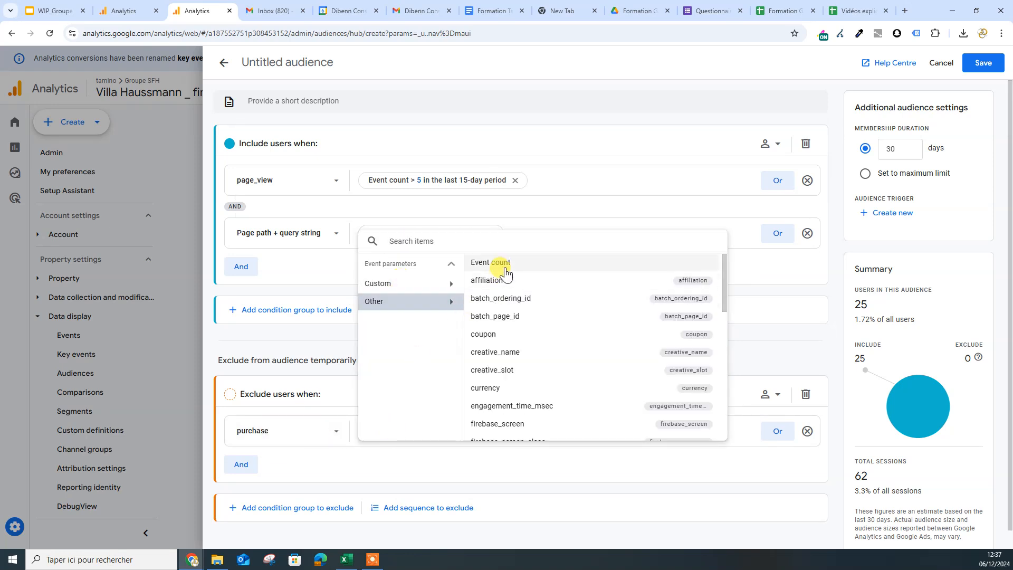
pyautogui.click(501, 264)
pyautogui.click(423, 359)
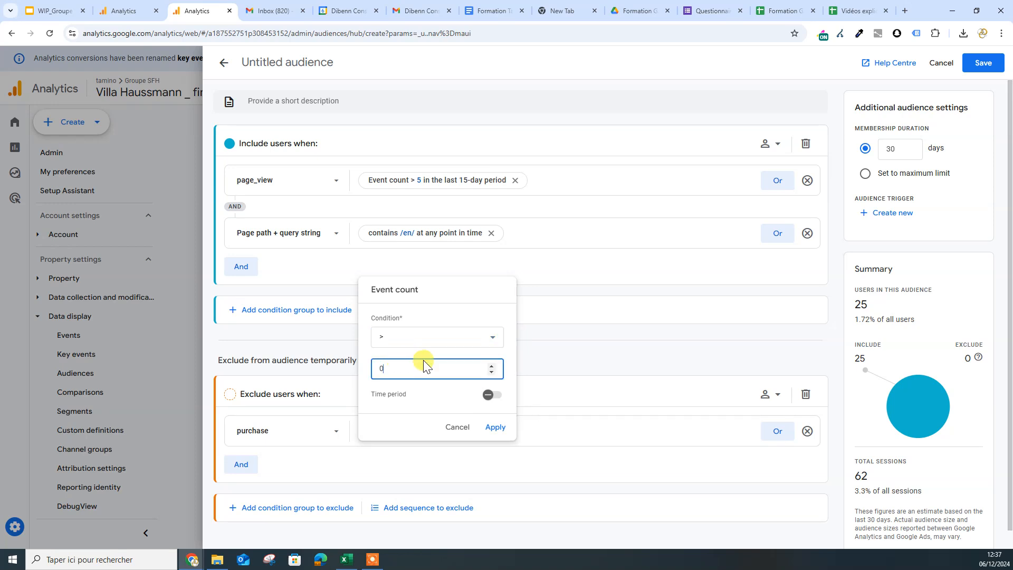
pyautogui.press('BackSpace')
pyautogui.write('1')
pyautogui.click(496, 427)
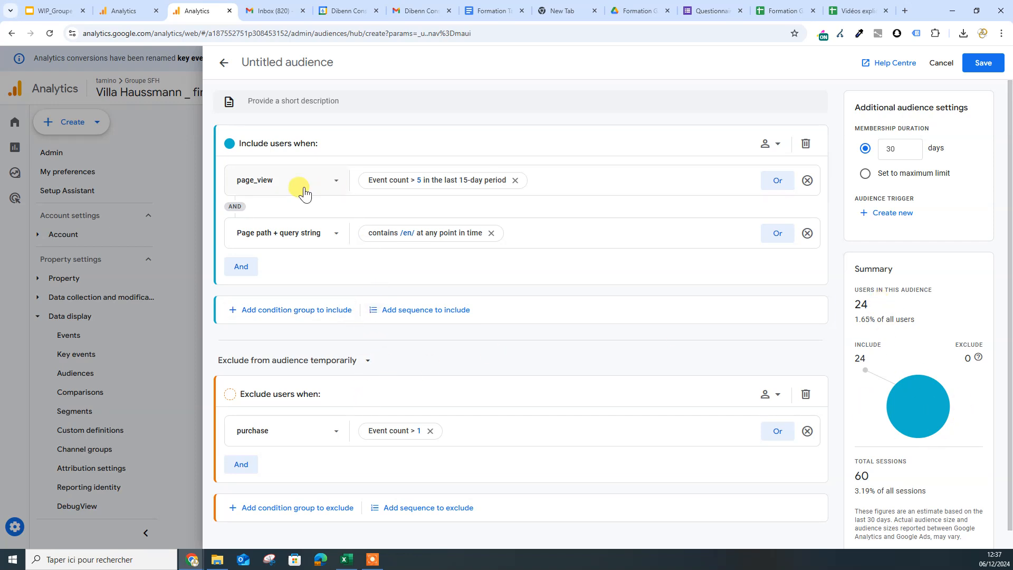
# Set the page_view event count to greater than 2 and remove its time period limit
pyautogui.click(384, 181)
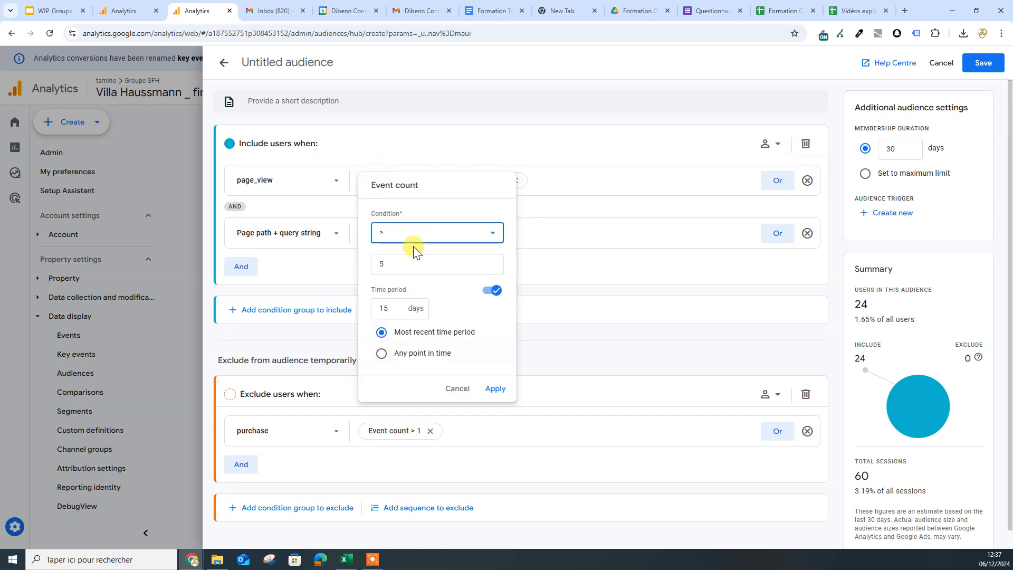
pyautogui.click(394, 265)
pyautogui.press('BackSpace')
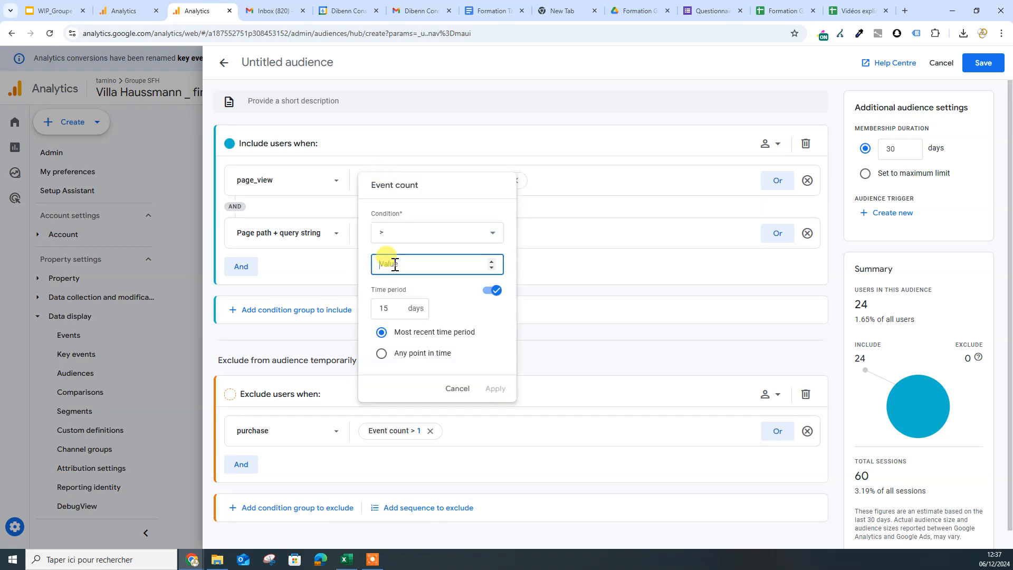
pyautogui.write('2')
pyautogui.click(495, 388)
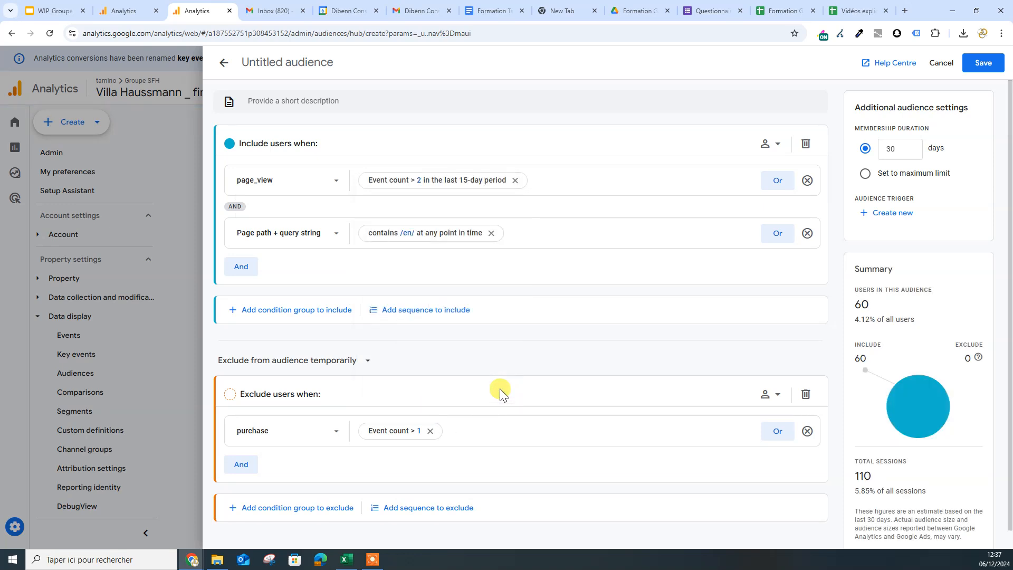
pyautogui.click(435, 176)
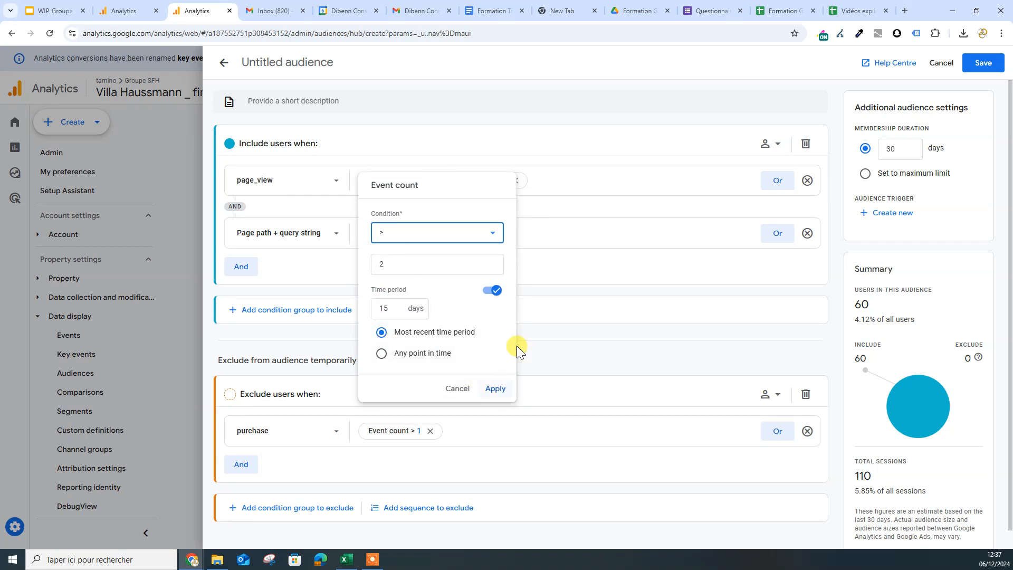
pyautogui.click(493, 291)
pyautogui.click(495, 324)
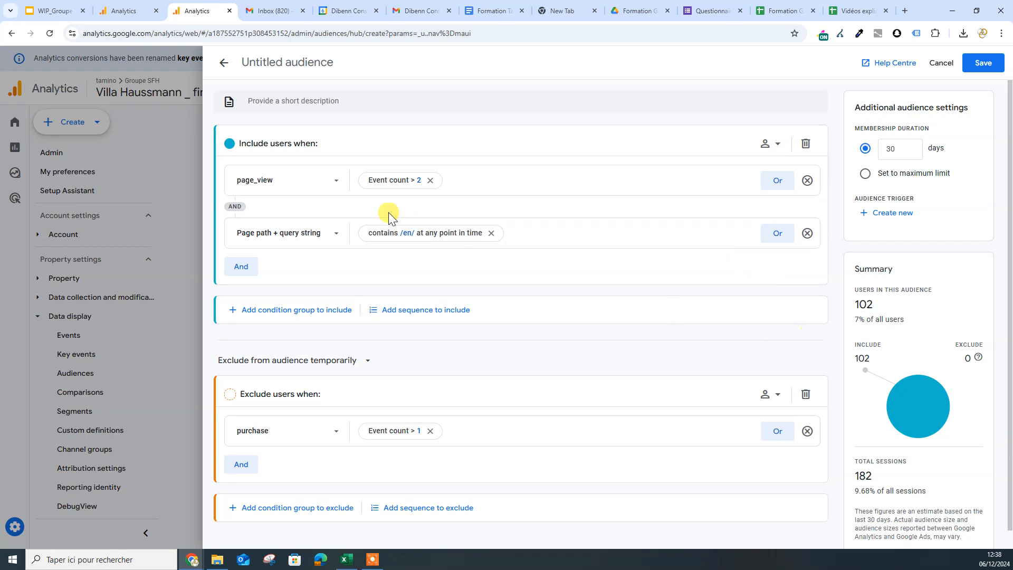
# Remove the Page path + query string condition from the include group
pyautogui.click(806, 233)
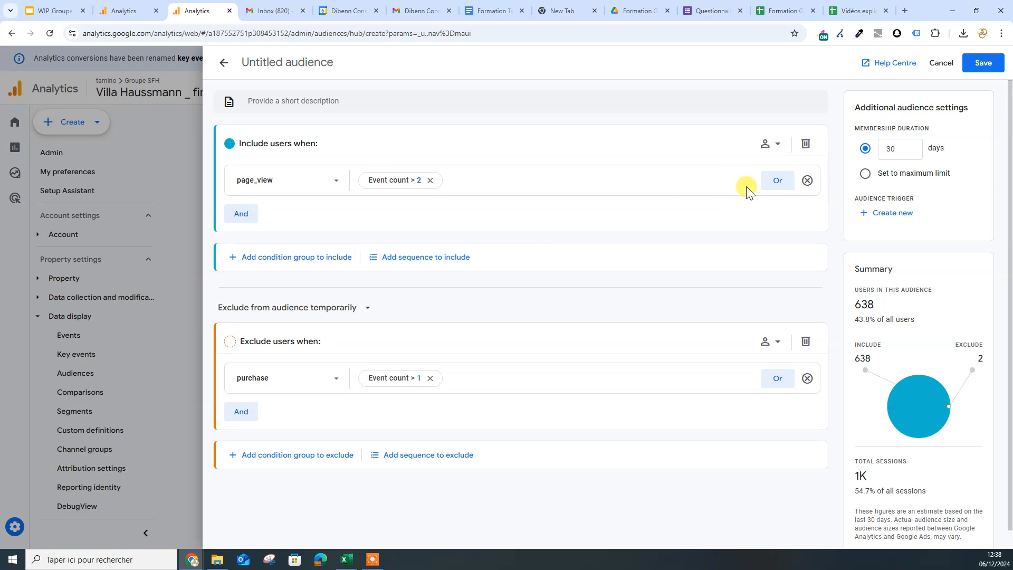
pyautogui.click(779, 185)
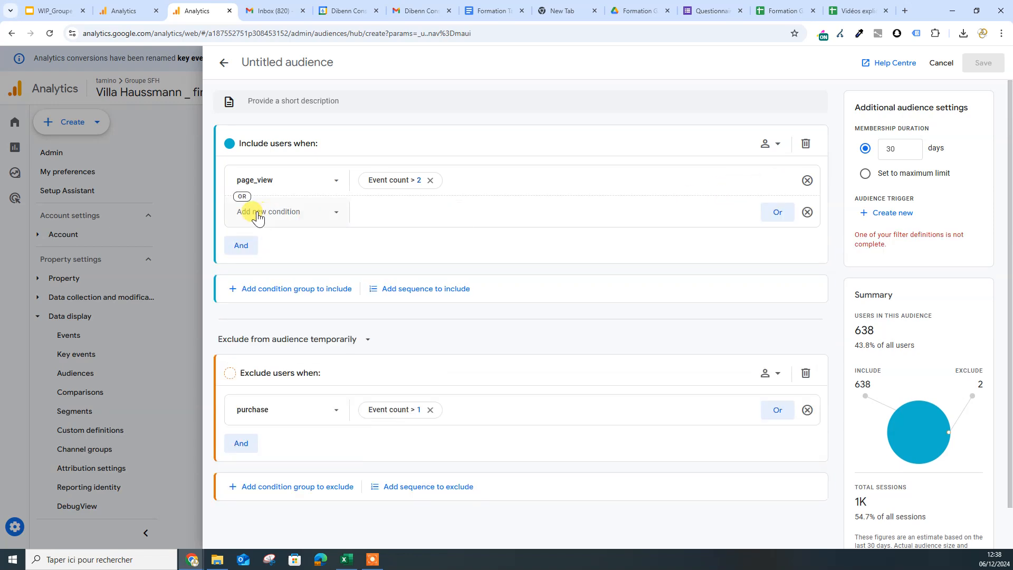
pyautogui.click(807, 212)
pyautogui.click(243, 215)
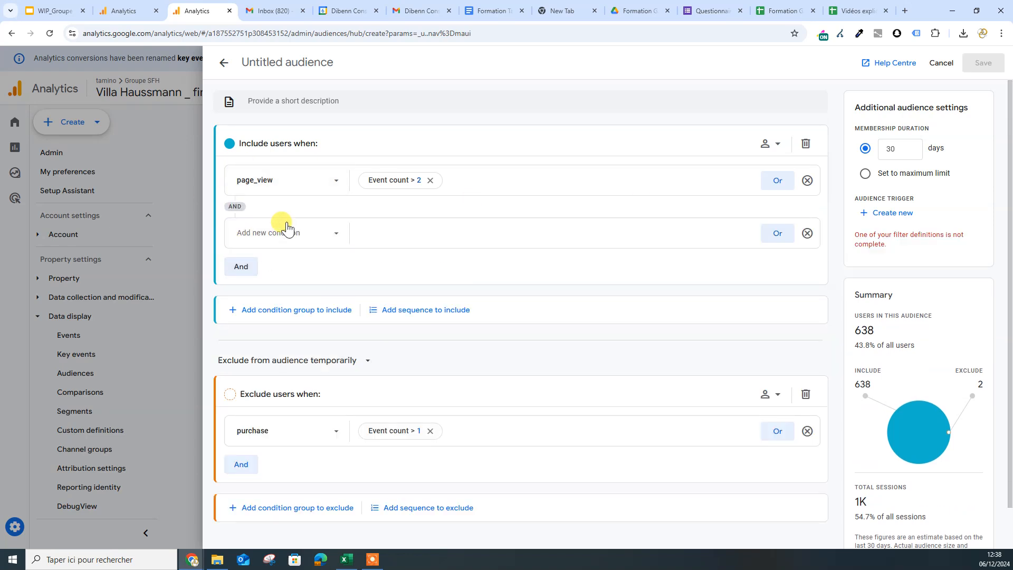
pyautogui.click(808, 234)
pyautogui.click(432, 262)
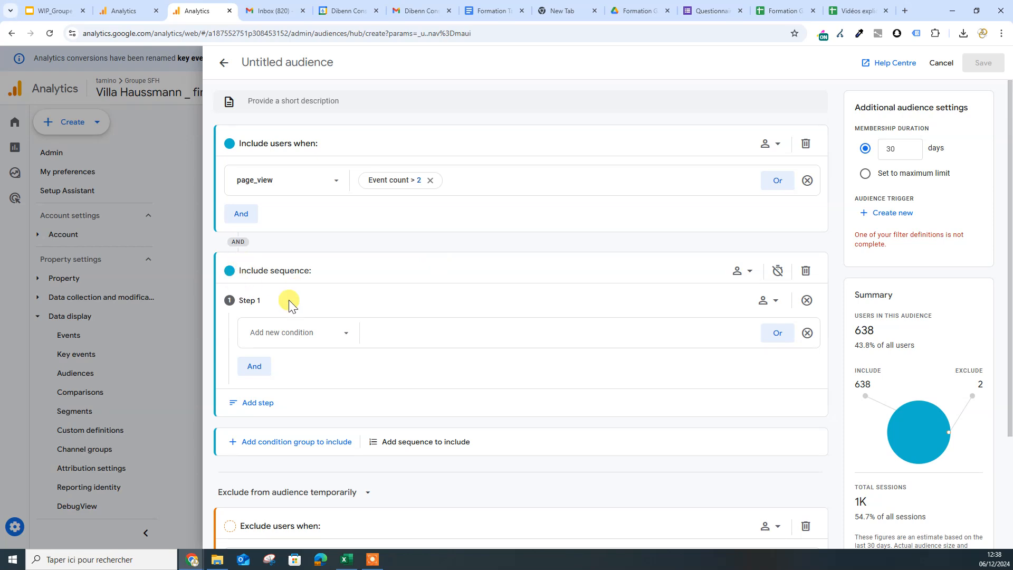
pyautogui.scroll(-3, 358, 375)
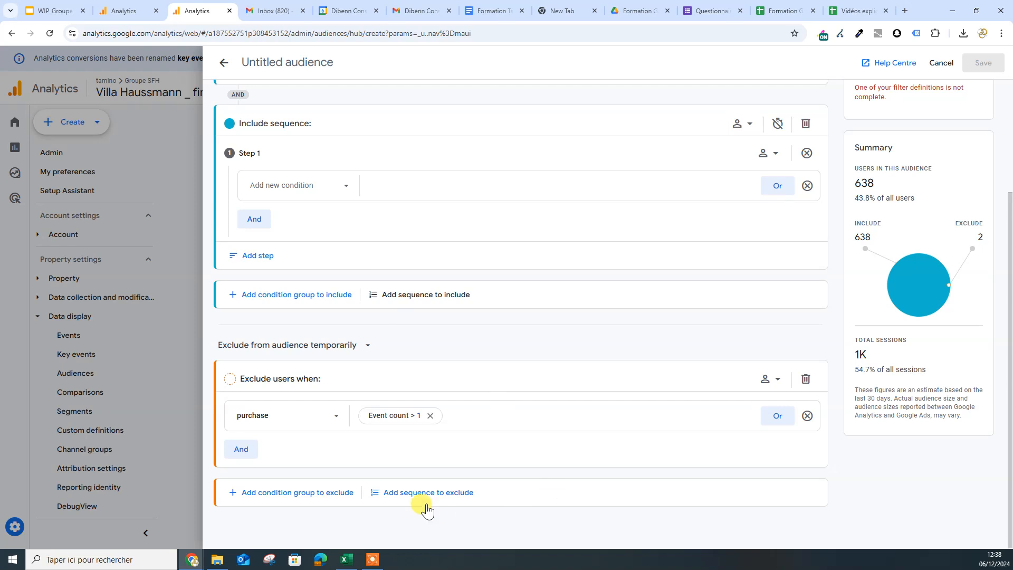
pyautogui.click(805, 125)
pyautogui.scroll(1, 556, 466)
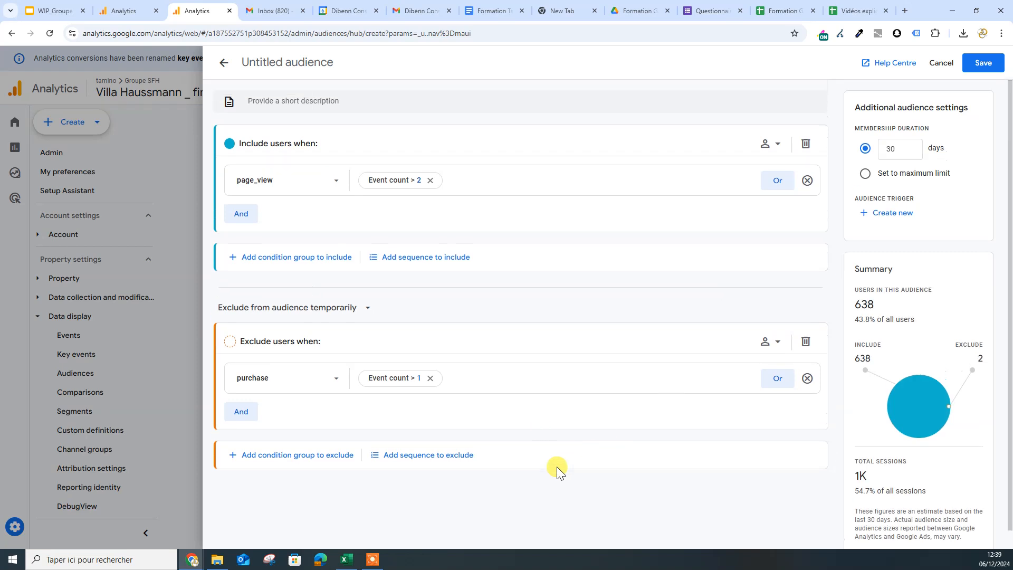
# Add a sequence to include in the audience and browse the events available for its Step 1 condition
pyautogui.click(427, 258)
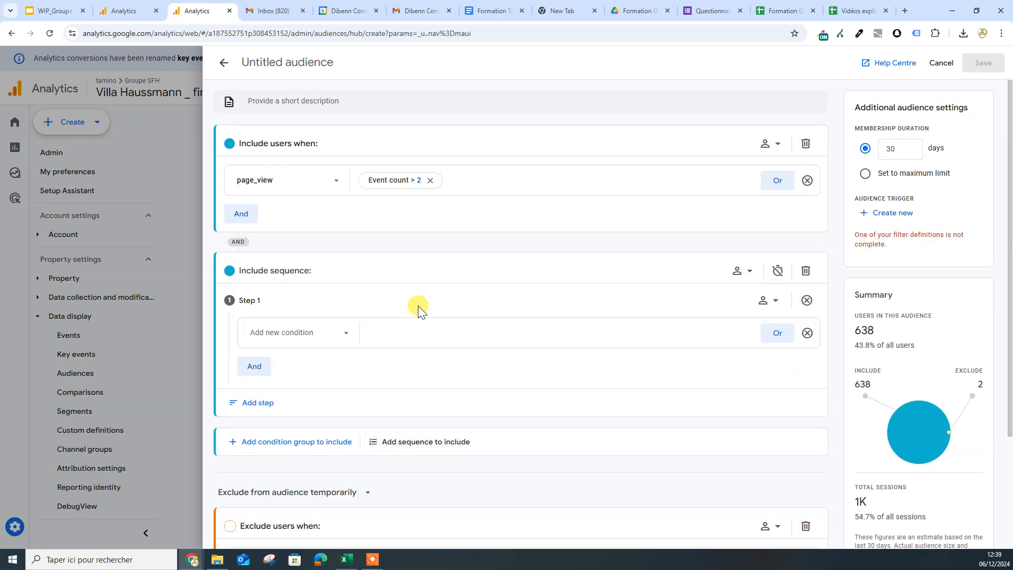
pyautogui.click(348, 335)
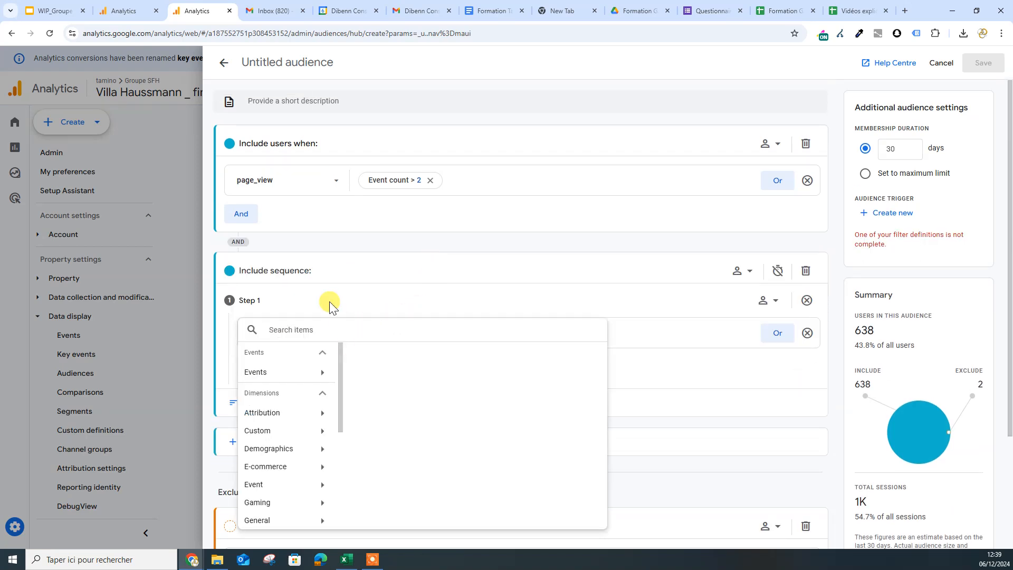
pyautogui.click(445, 299)
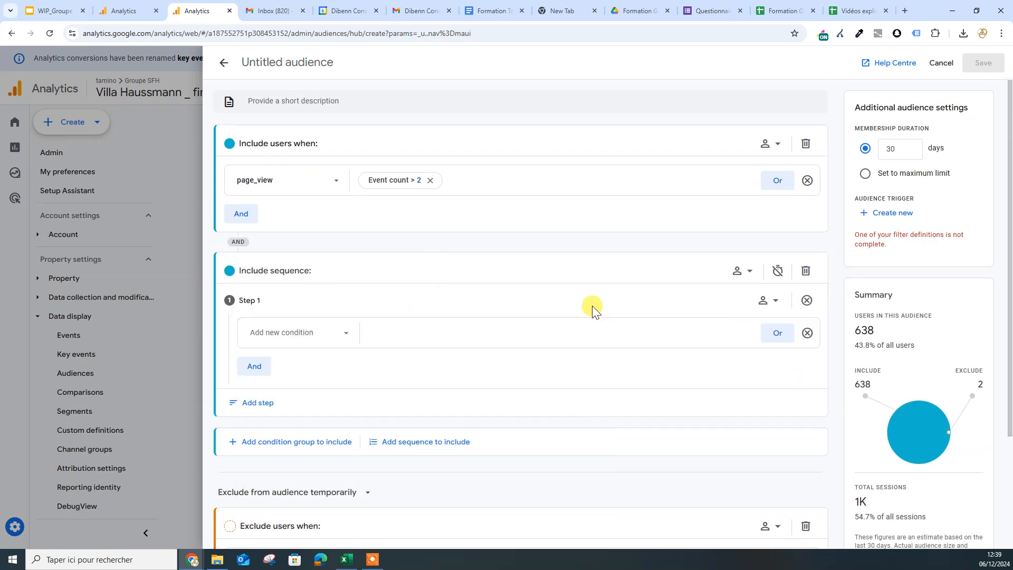
pyautogui.click(320, 338)
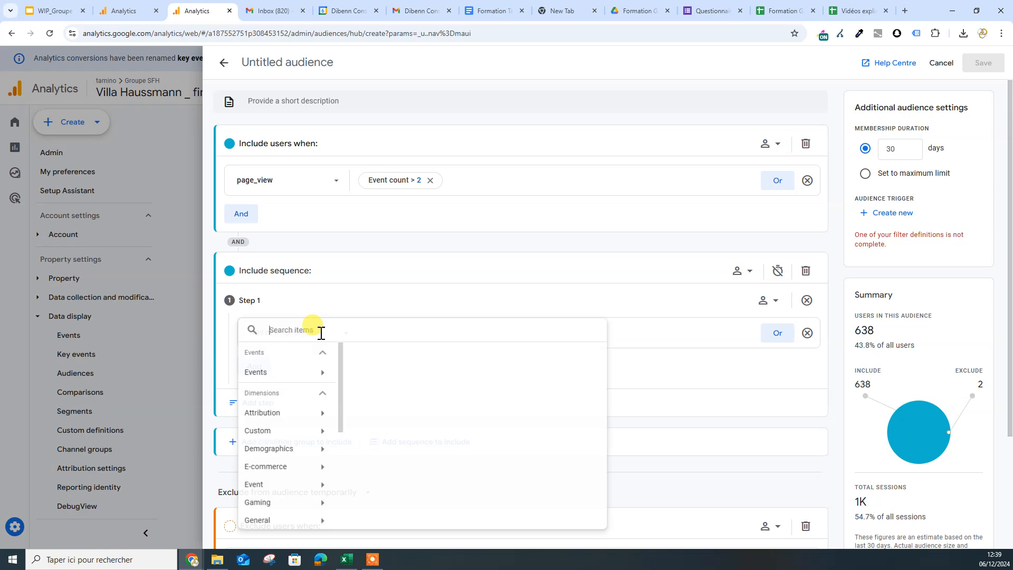
pyautogui.click(305, 379)
pyautogui.scroll(-3, 411, 422)
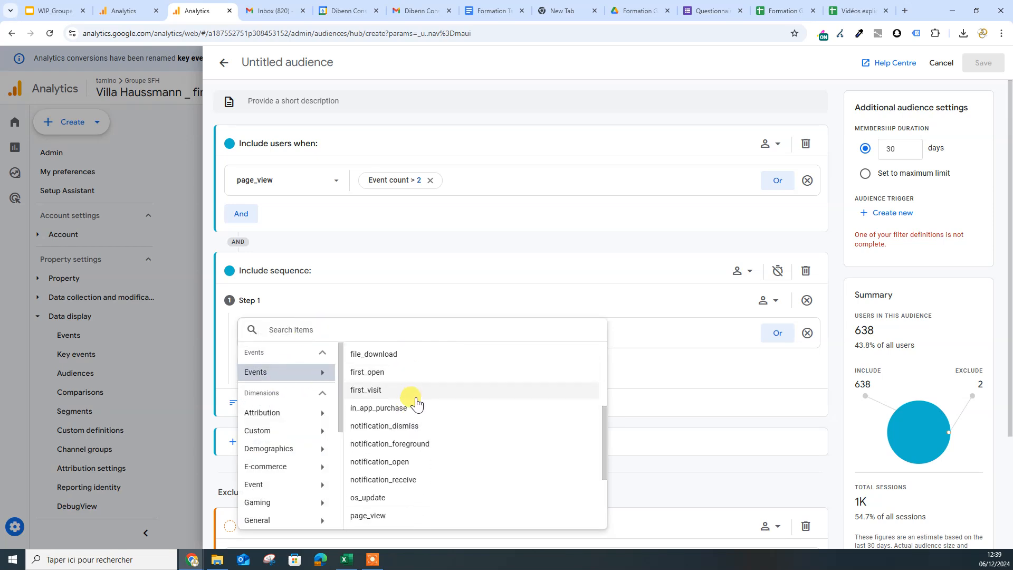
pyautogui.scroll(-3, 425, 444)
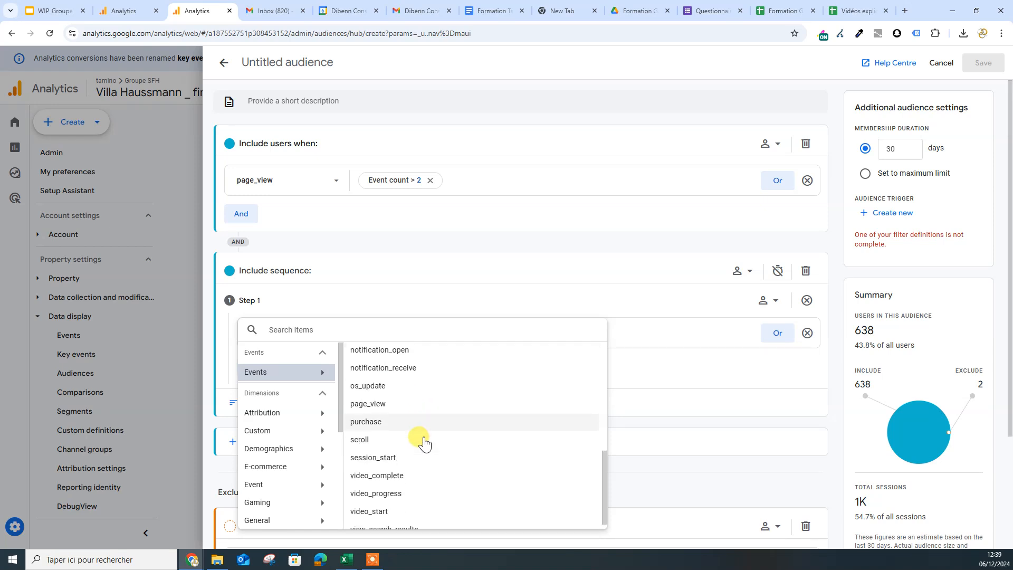
pyautogui.scroll(6, 426, 442)
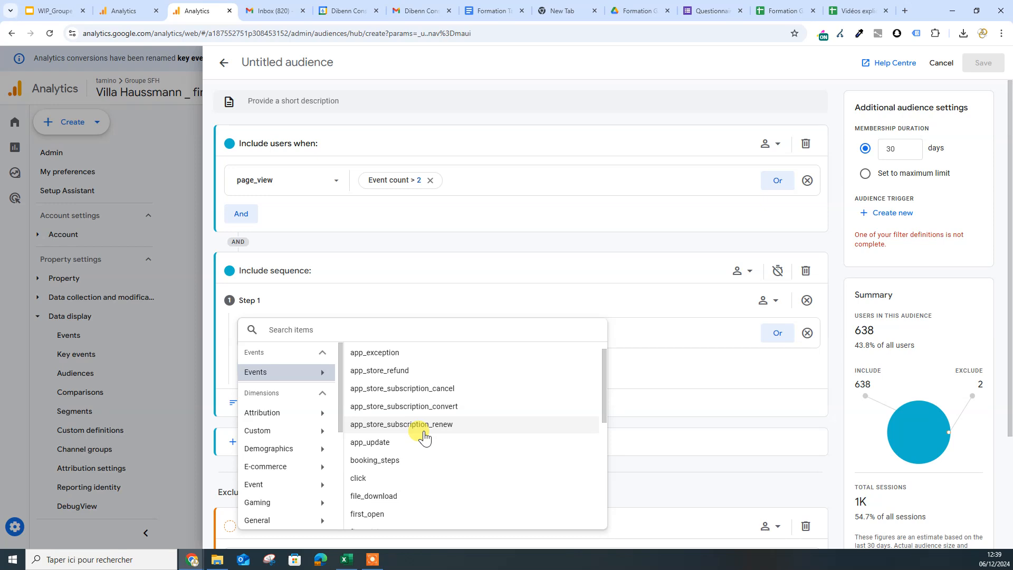
pyautogui.scroll(1, 425, 438)
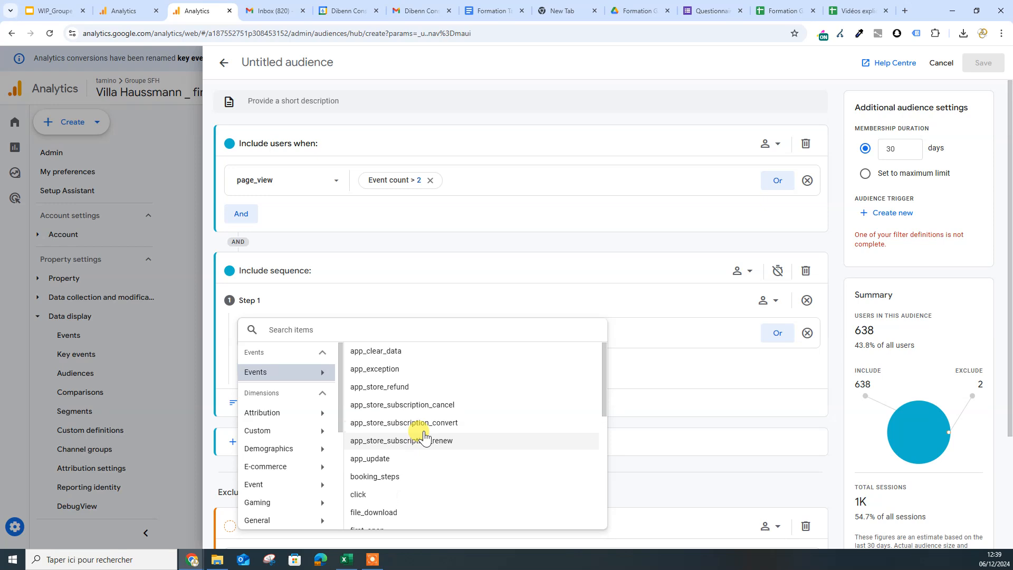
pyautogui.click(544, 266)
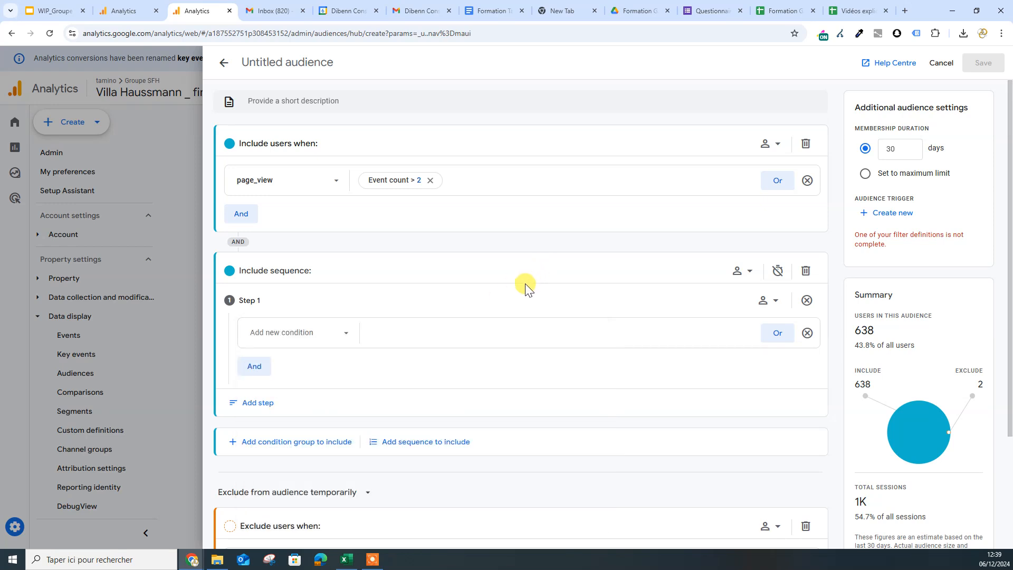
pyautogui.click(779, 271)
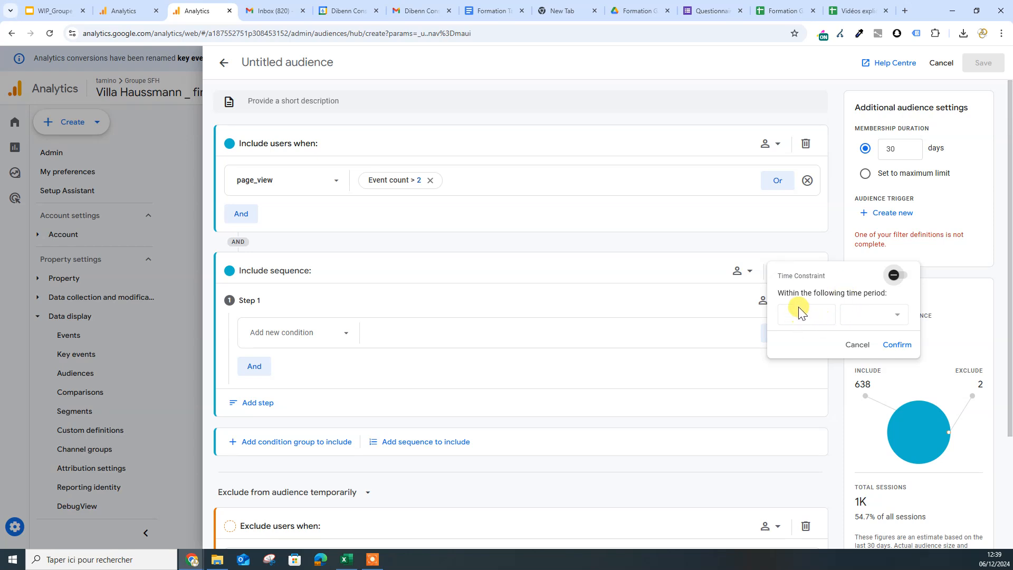
pyautogui.click(903, 276)
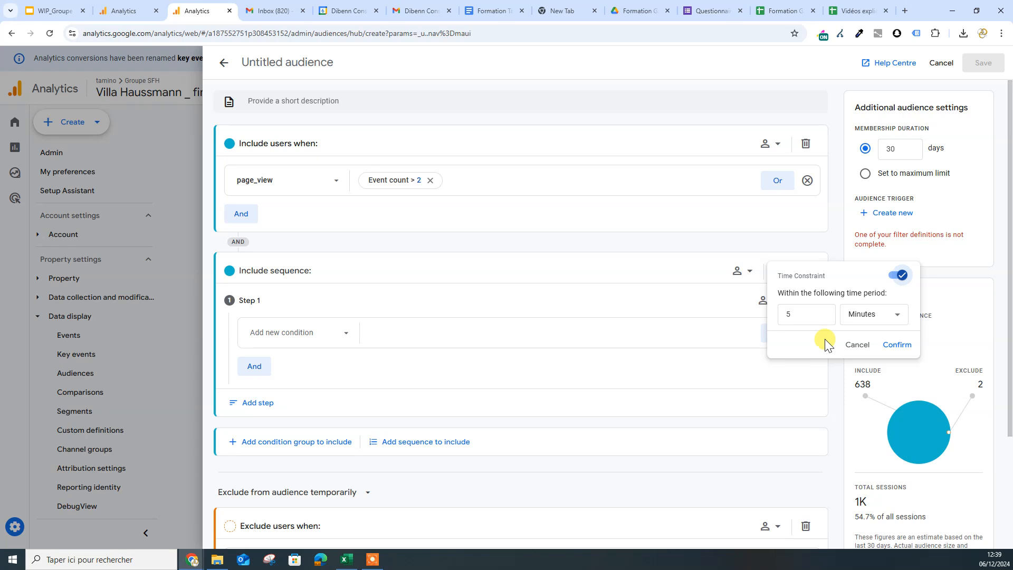
pyautogui.click(895, 275)
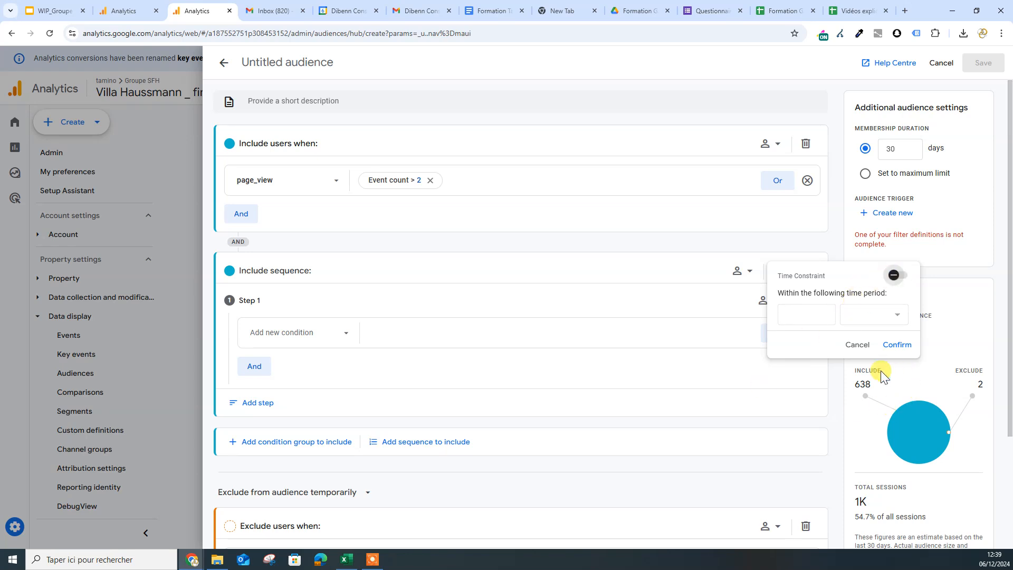
pyautogui.click(858, 345)
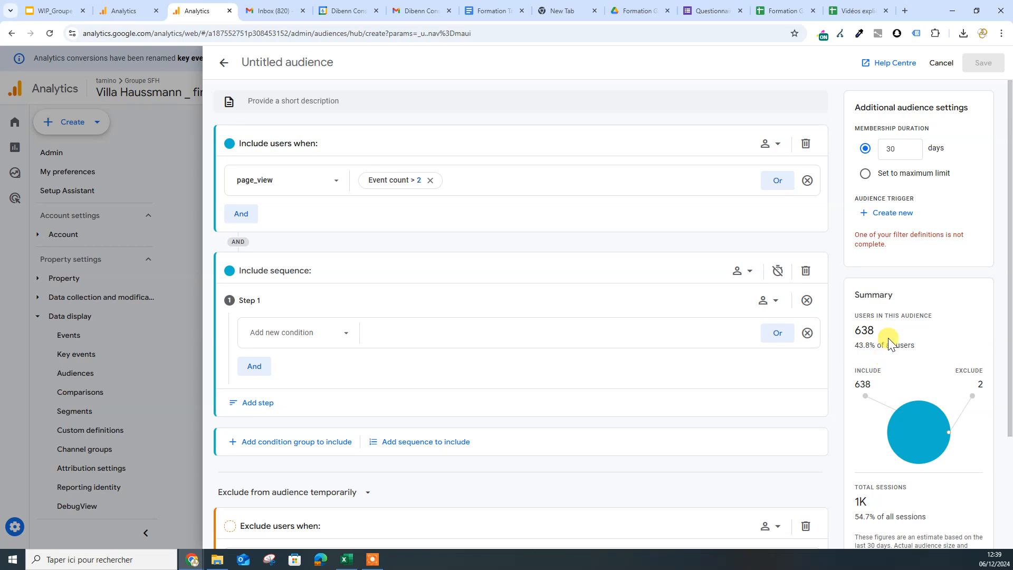